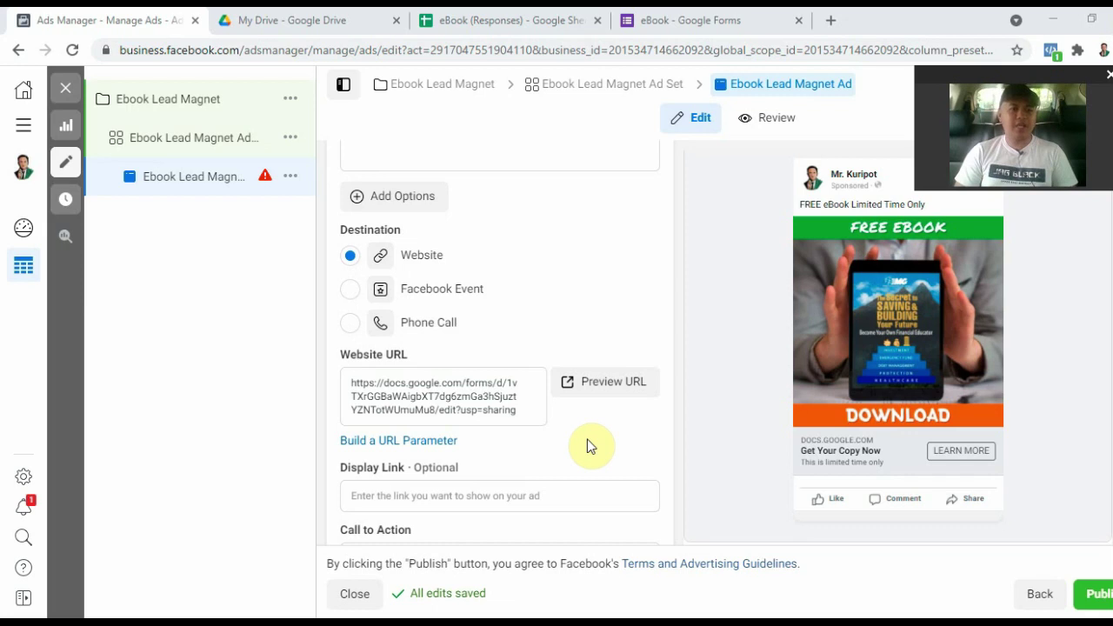
Step: Close the ad editor and the open eBook (Responses) spreadsheet and eBook form pages
left_click(62, 97)
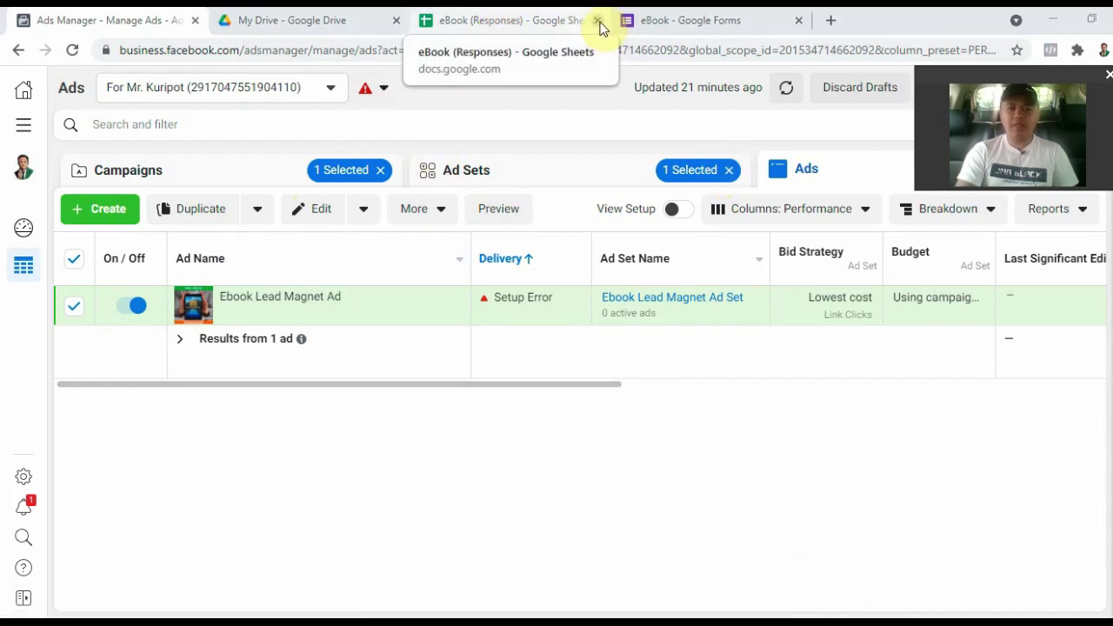
left_click(600, 20)
left_click(599, 20)
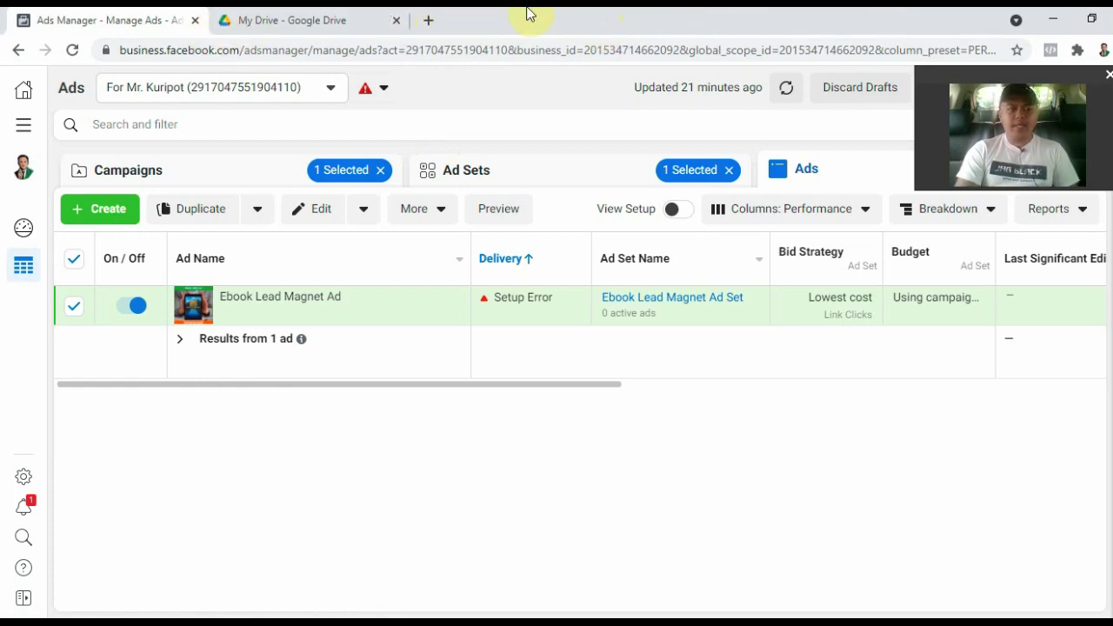
Step: Open the Audiences page for the ad account
left_click(25, 132)
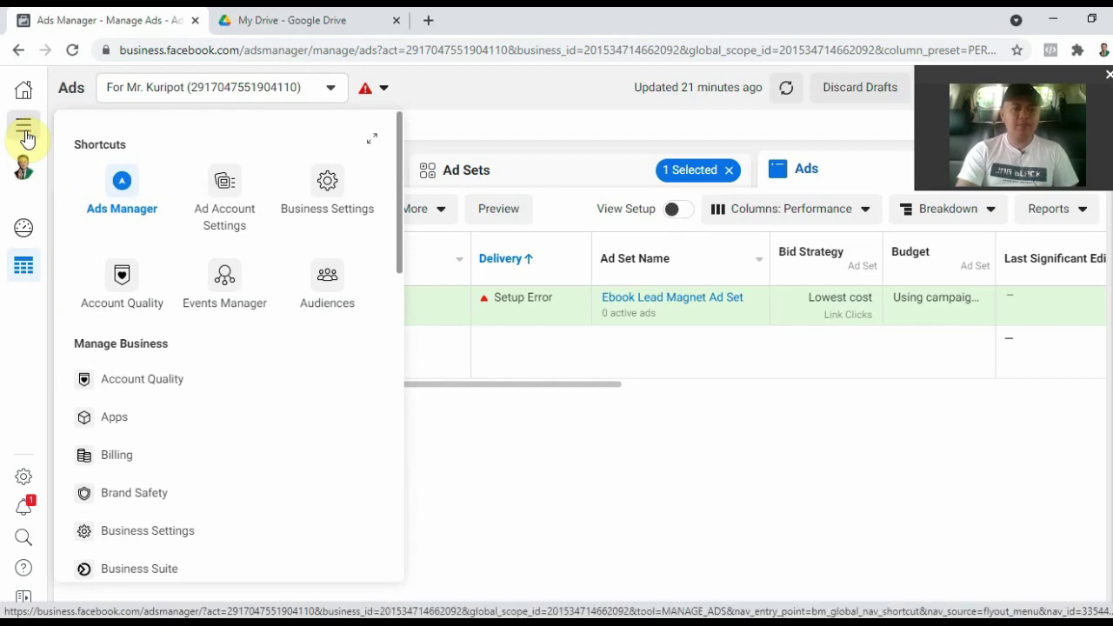
left_click(25, 126)
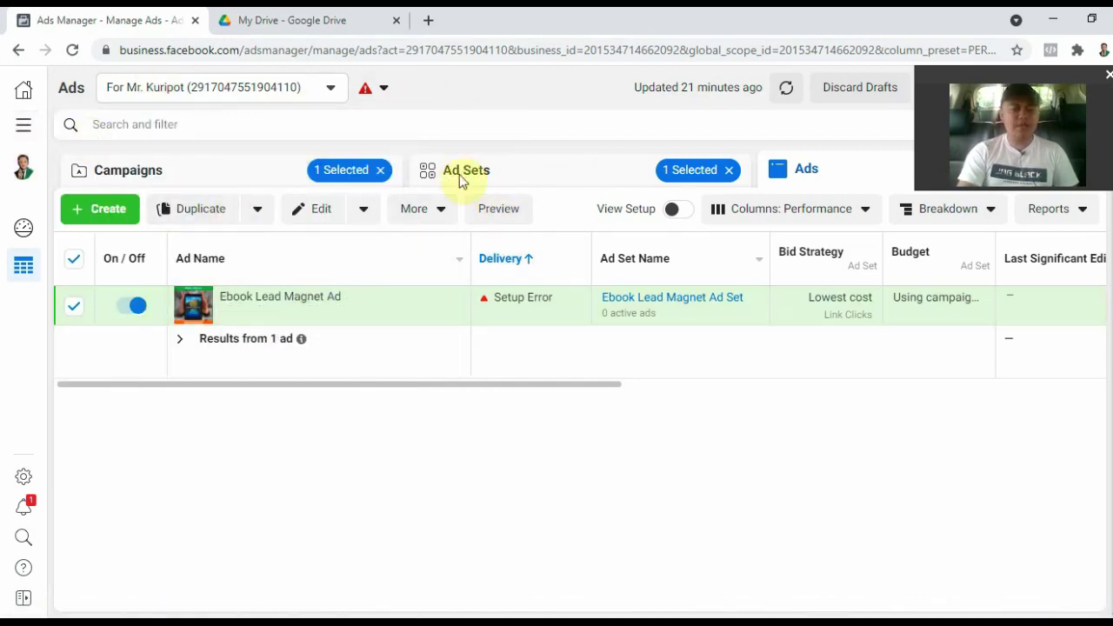
left_click(16, 133)
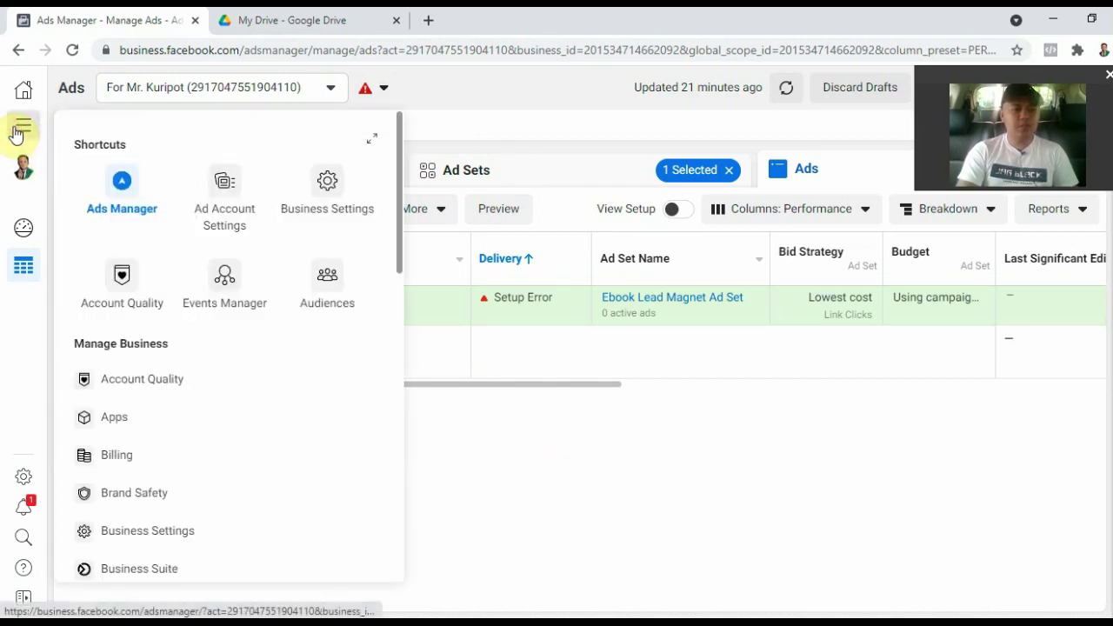
left_click(325, 280)
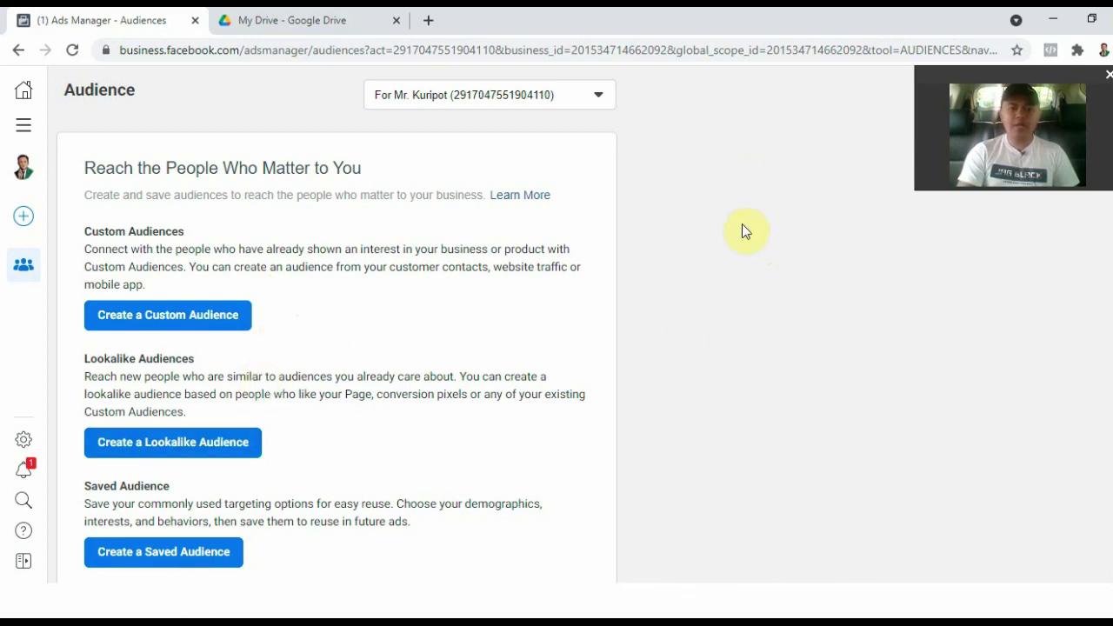
Step: Start a custom audience with Customer list as the source and continue to the list preparation stage
left_click(165, 322)
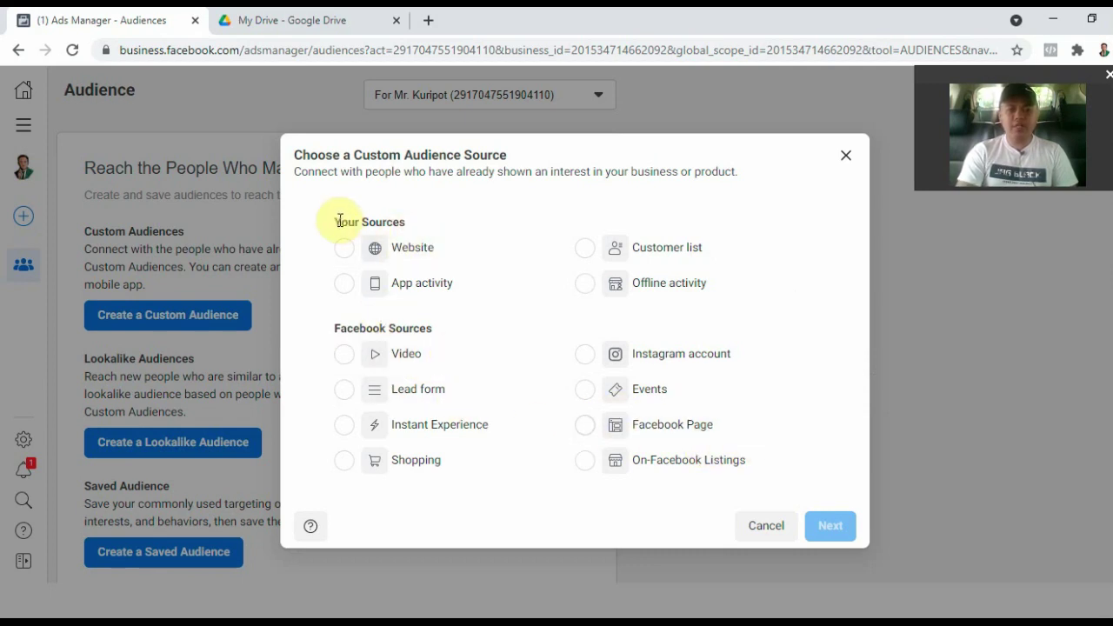
left_click(652, 255)
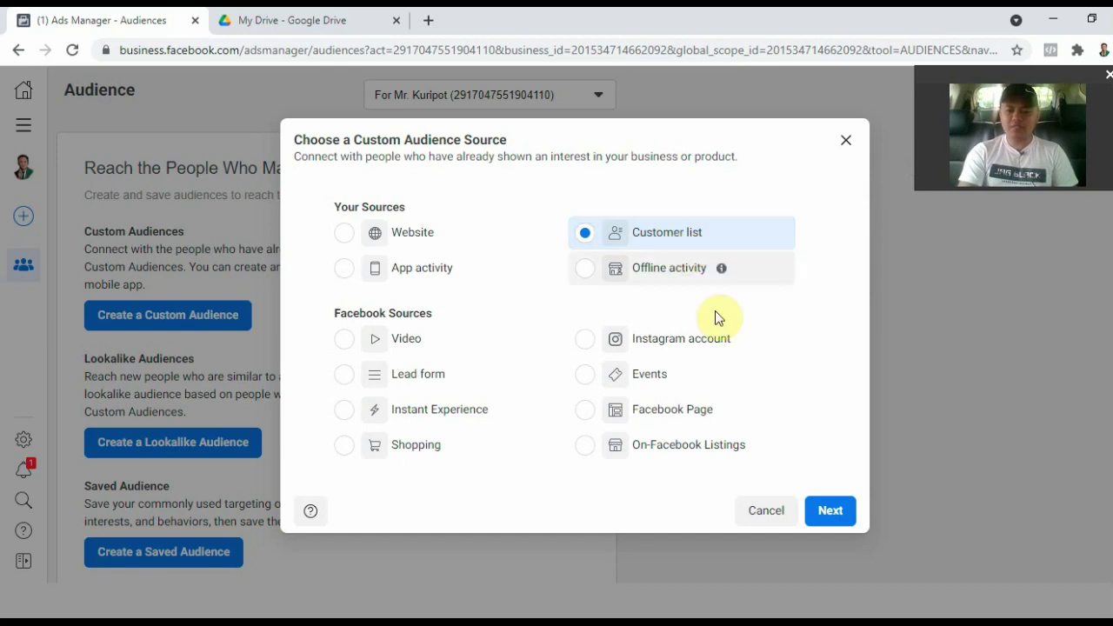
left_click(830, 513)
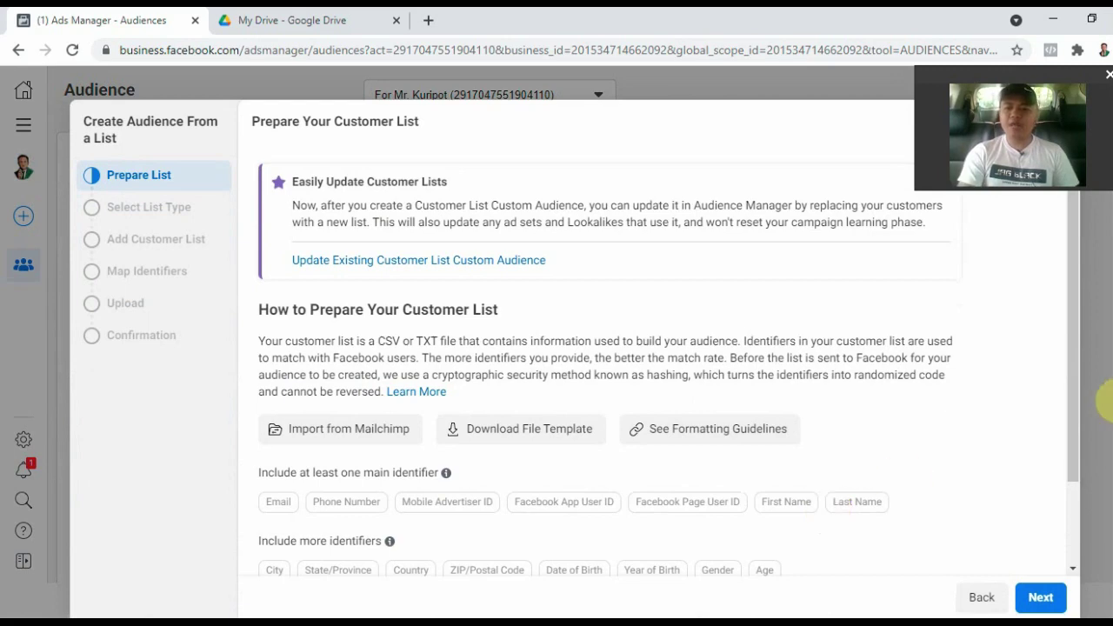
left_click_drag(1074, 376, 1066, 300)
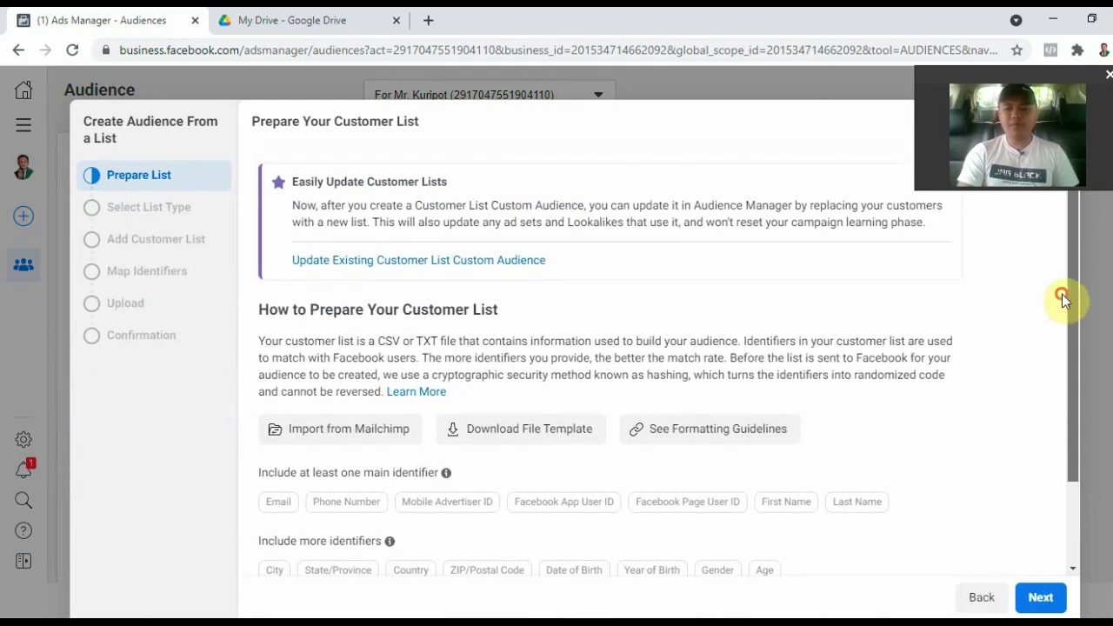
left_click_drag(1015, 75, 108, 484)
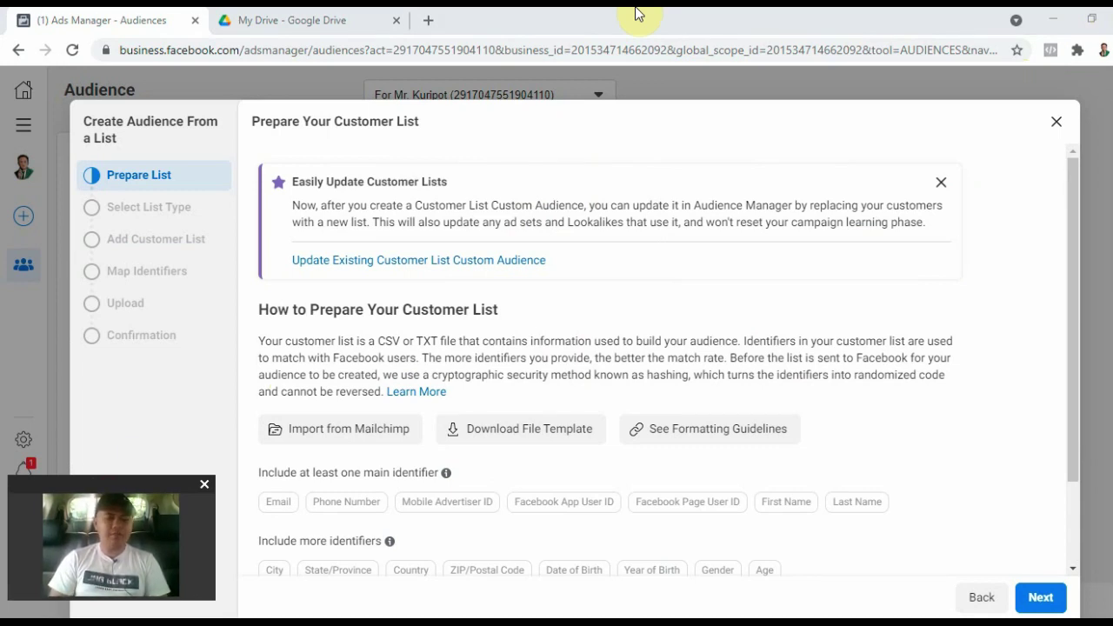
Step: Switch to Google Drive, view the eBook (Responses) spreadsheet's columns, and close it again
left_click(338, 16)
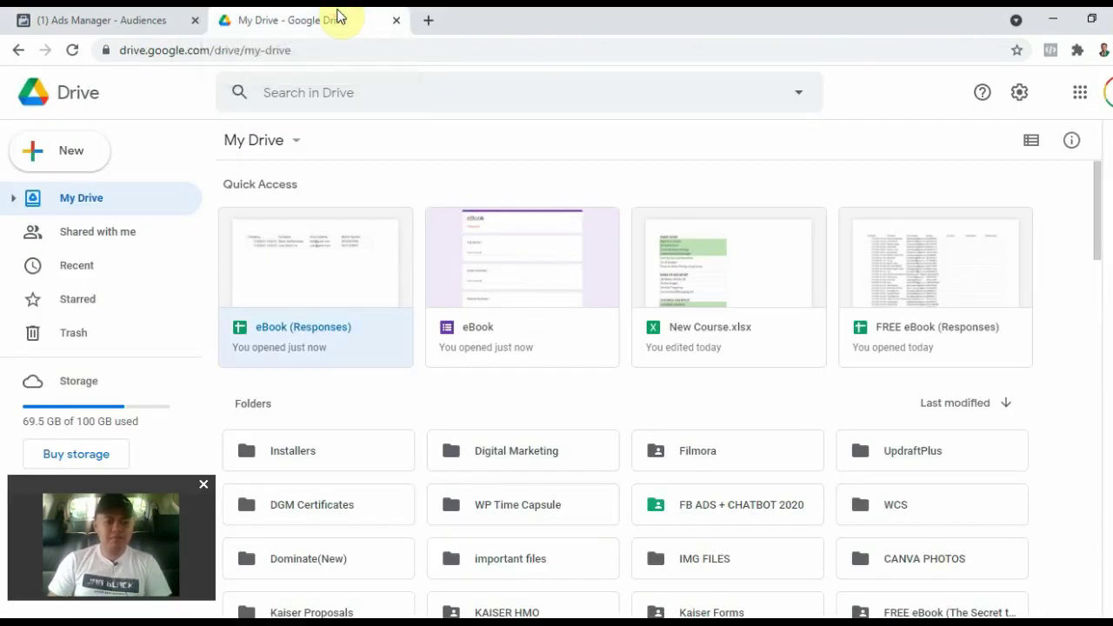
double_click(343, 269)
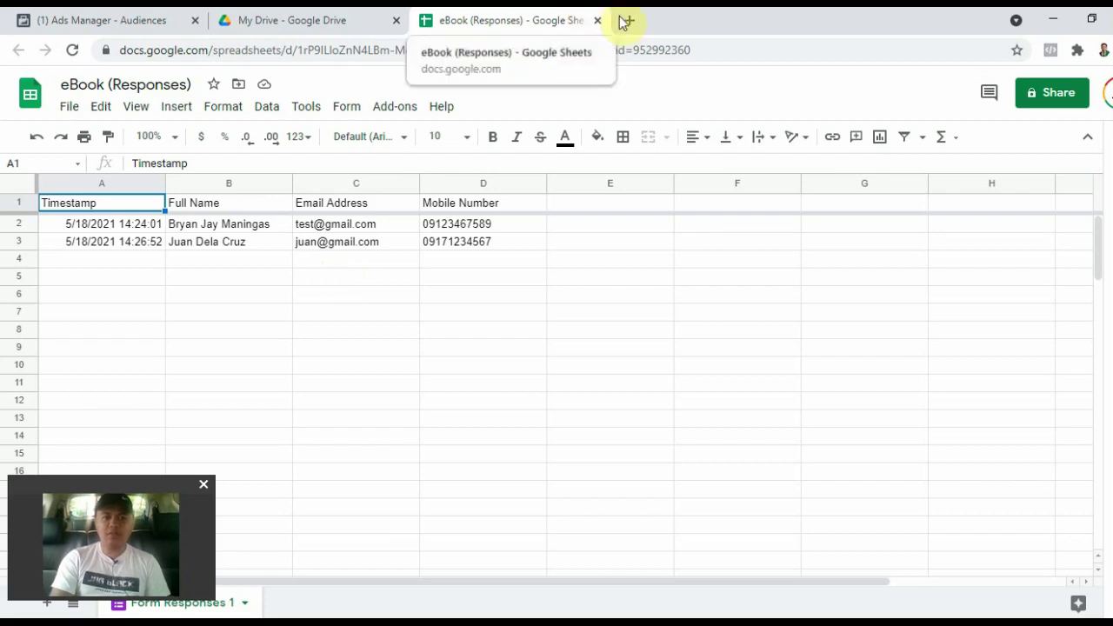
left_click(597, 21)
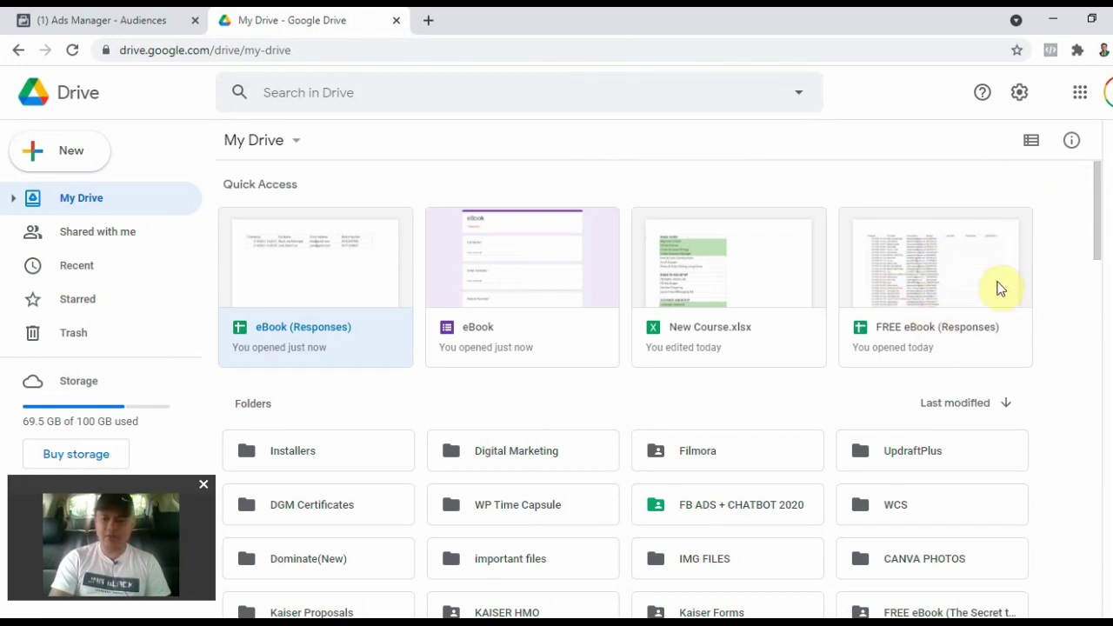
Step: Open the FREE eBook (Responses) spreadsheet from My Drive and look through its rows of collected contacts
double_click(917, 276)
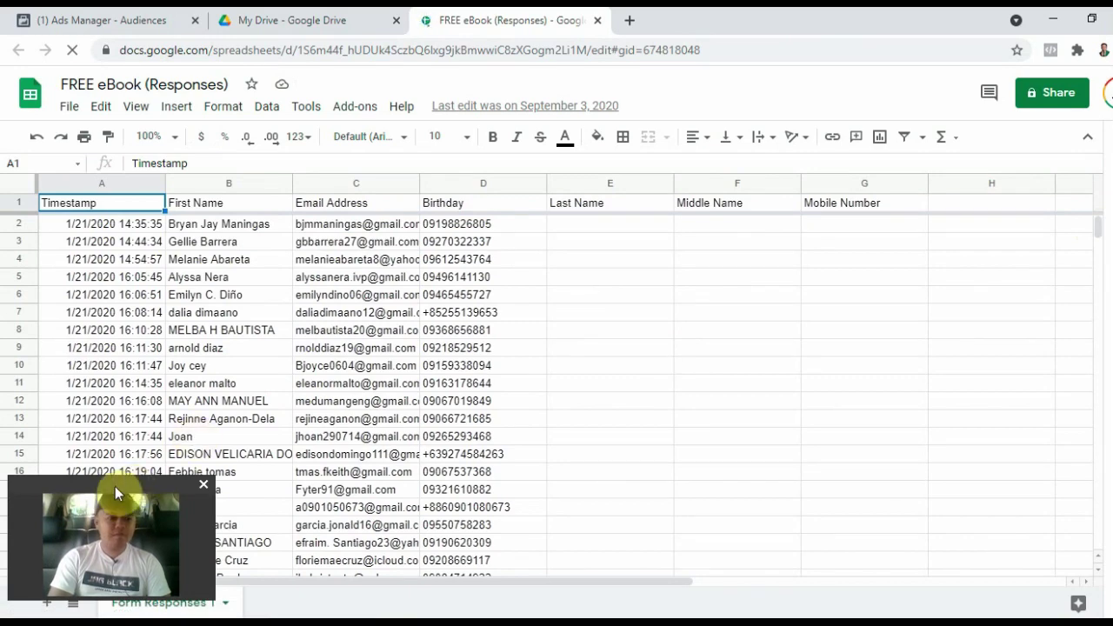
left_click_drag(114, 487, 936, 269)
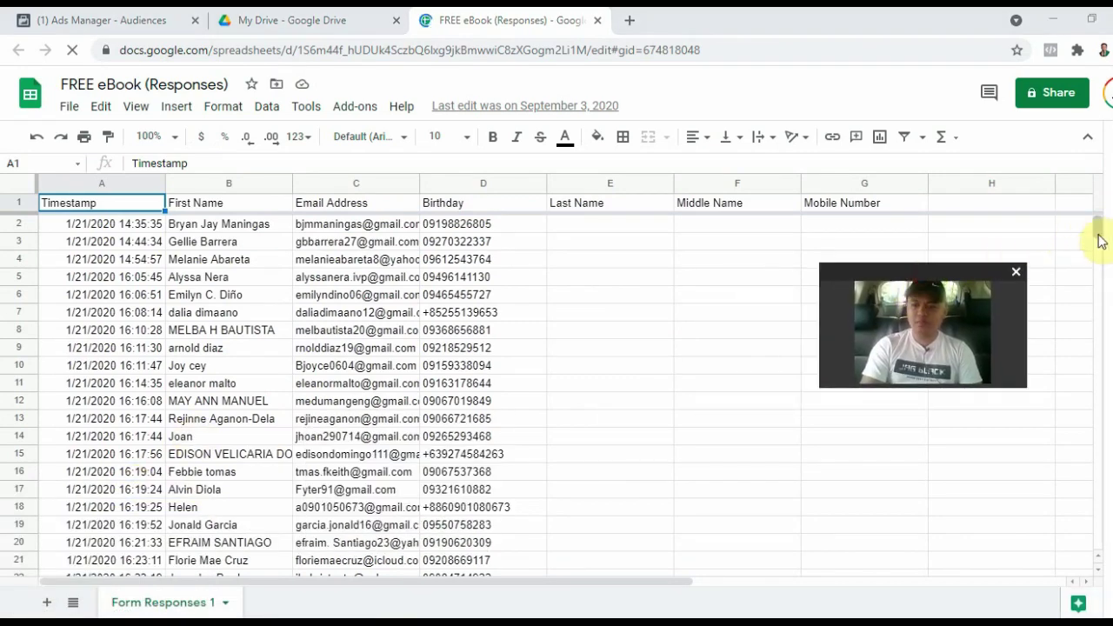
left_click_drag(1098, 224, 1083, 472)
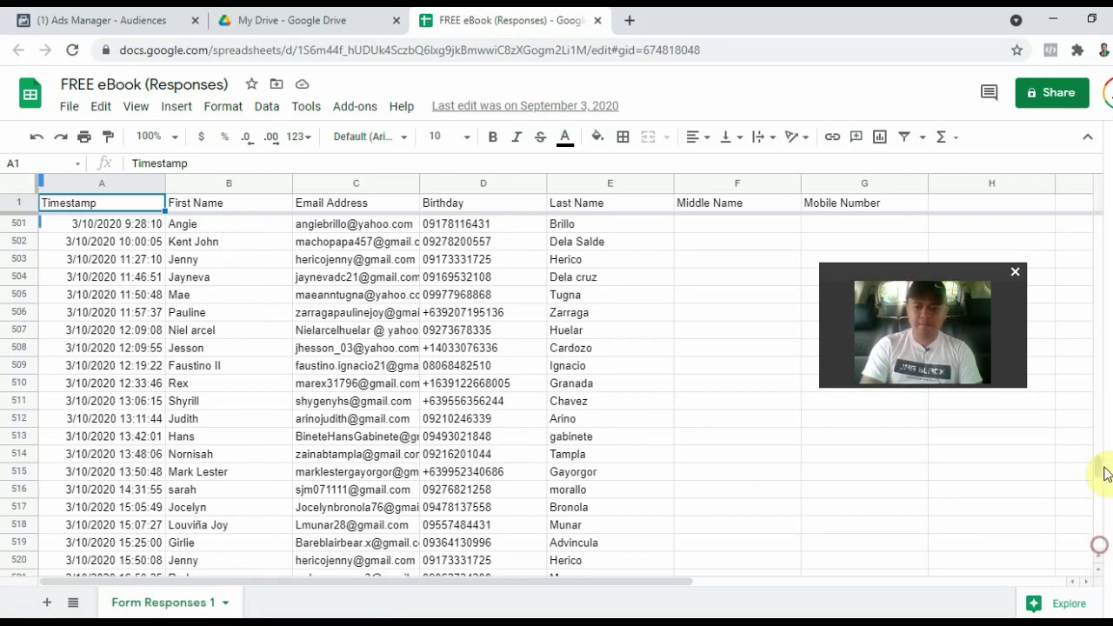
left_click_drag(1096, 467, 1100, 226)
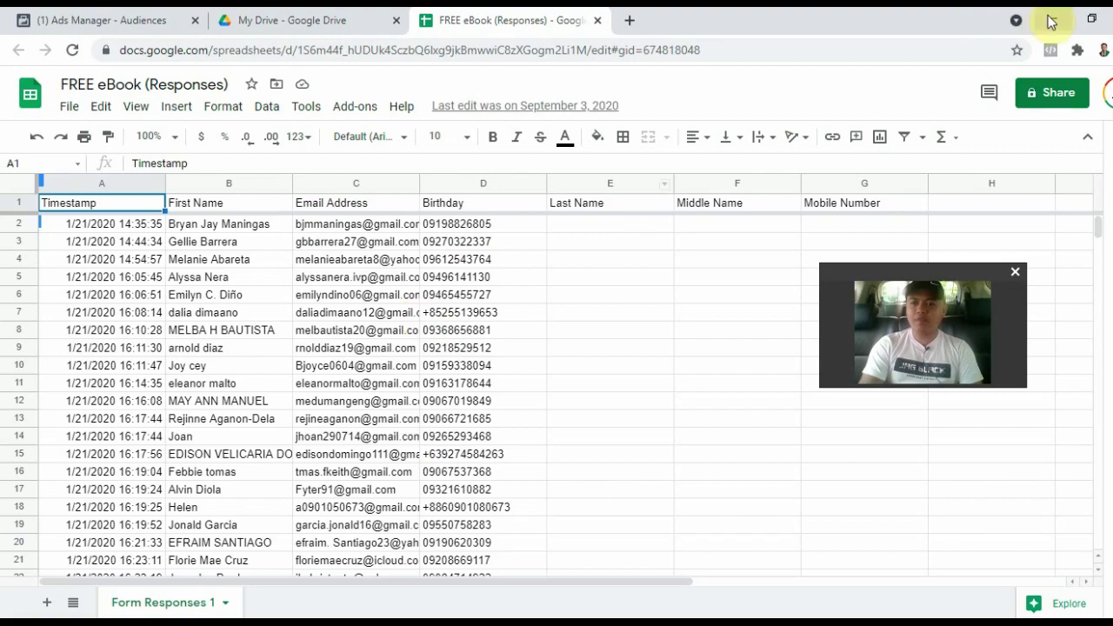
Step: Minimize the browser and create a new Microsoft Excel worksheet file on the desktop
left_click(1051, 20)
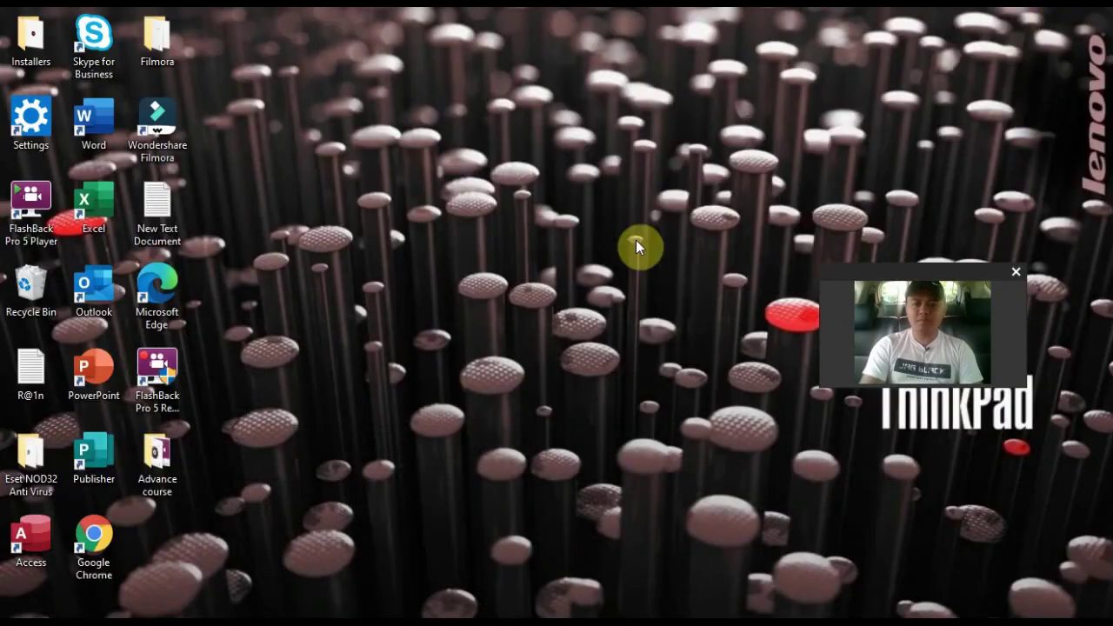
right_click(610, 300)
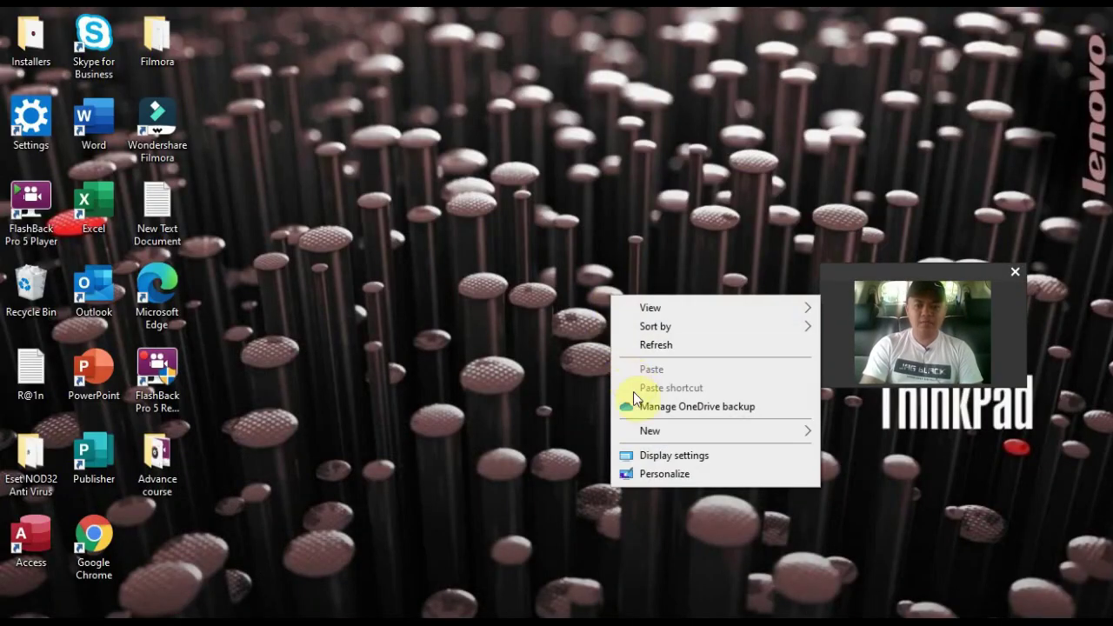
left_click(644, 430)
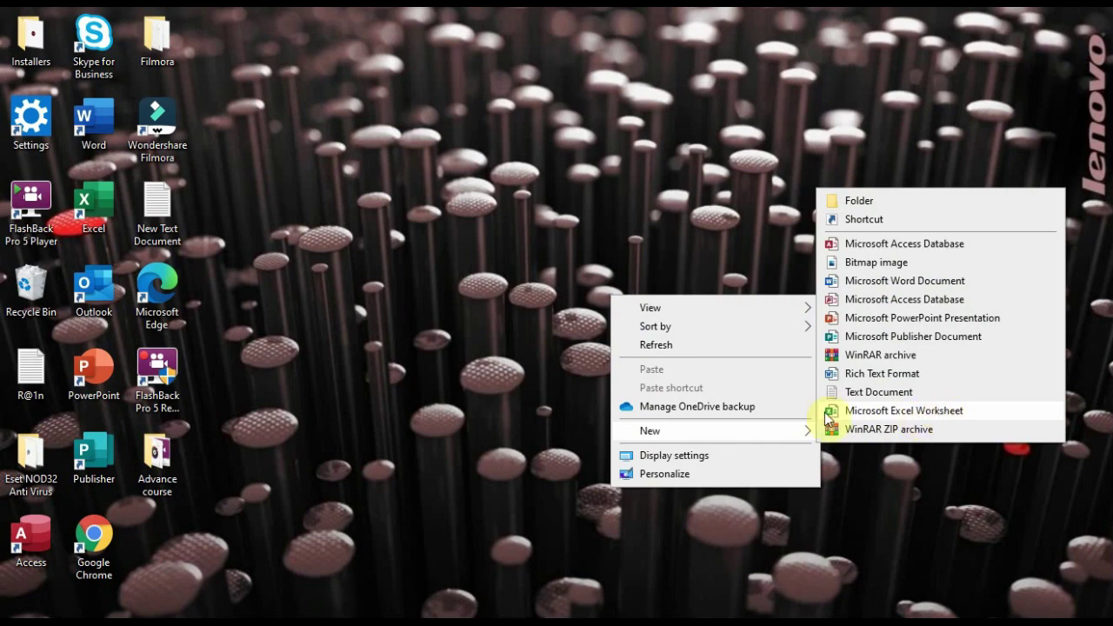
mouse_move(693, 434)
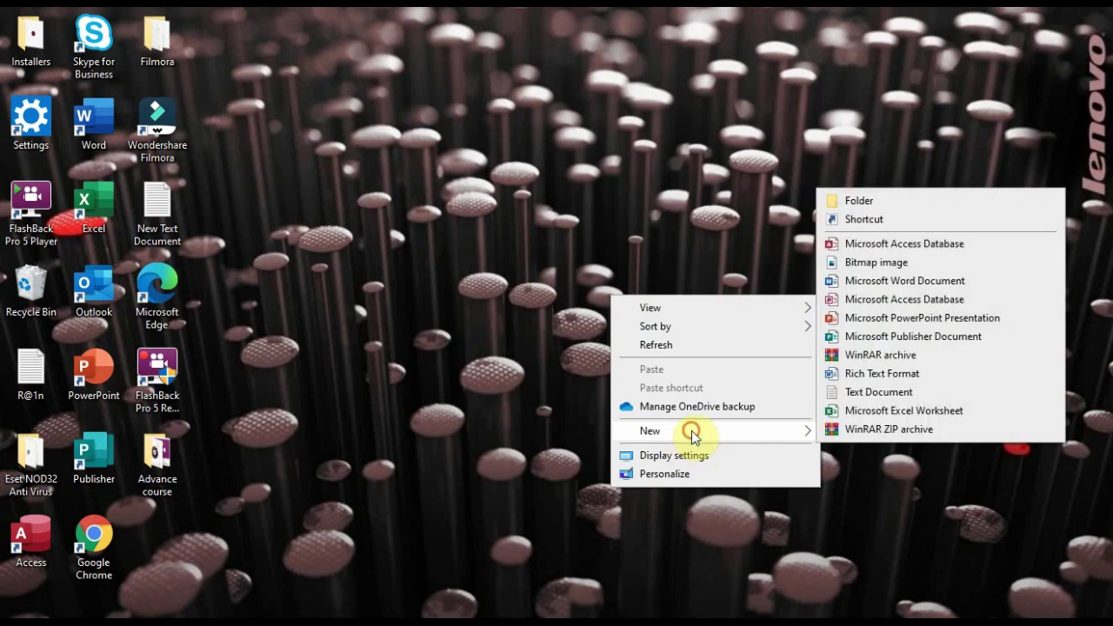
left_click(860, 412)
left_click(330, 563)
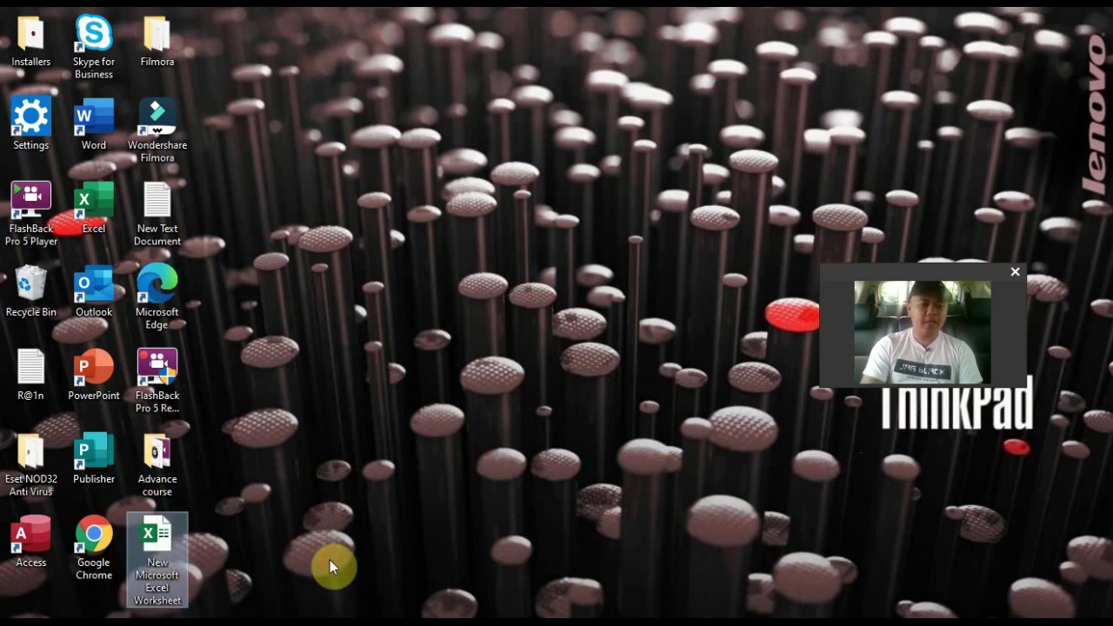
Step: Rename the new Excel worksheet file on the desktop as Customer List
left_click(155, 576)
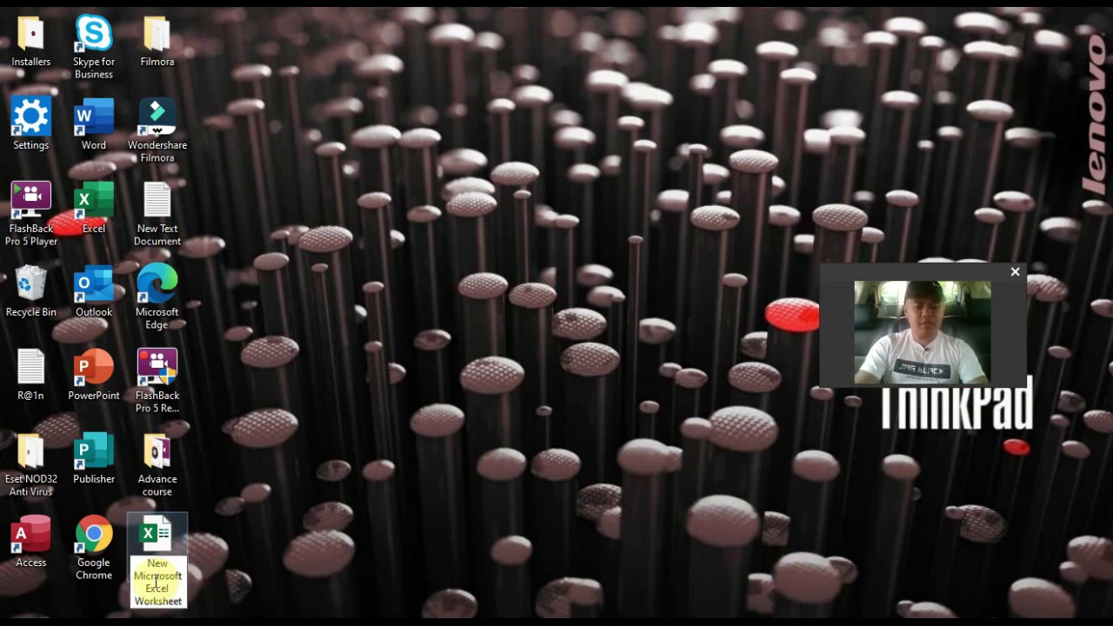
left_click(157, 578)
type("Cuatom")
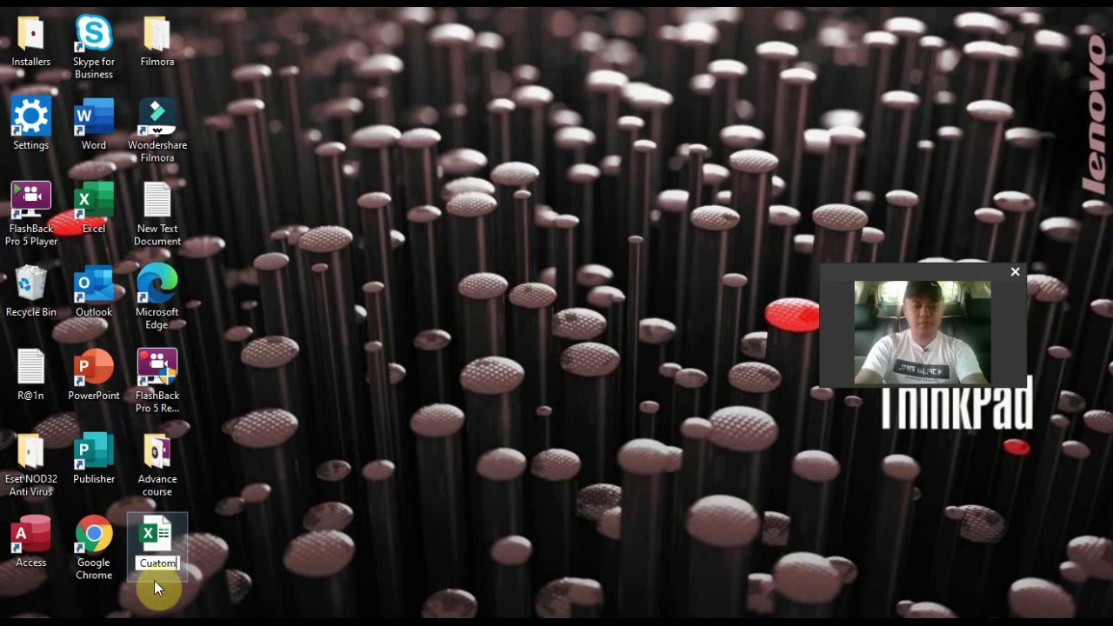
type("e")
key("BackSpace")
key("BackSpace")
key("BackSpace")
key("BackSpace")
key("BackSpace")
type("s")
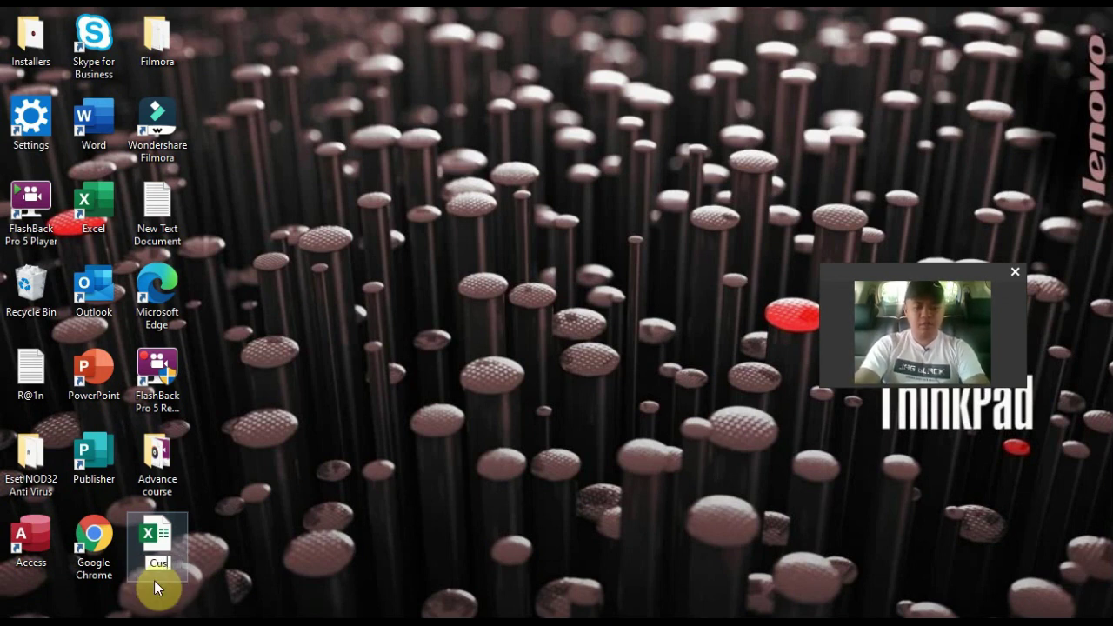
type("tomer")
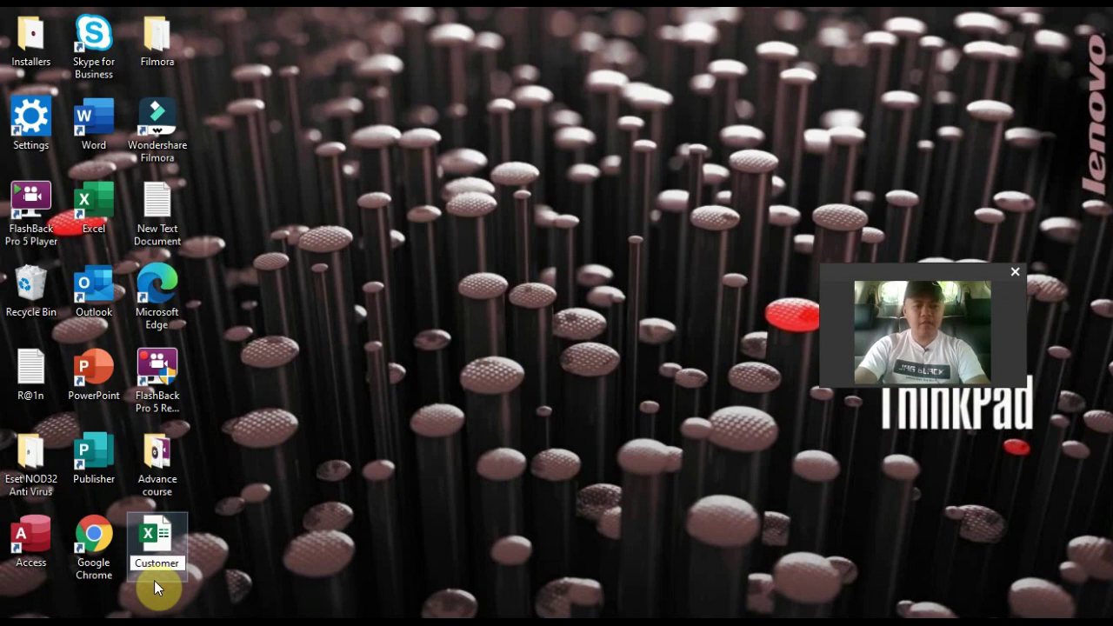
type(" list")
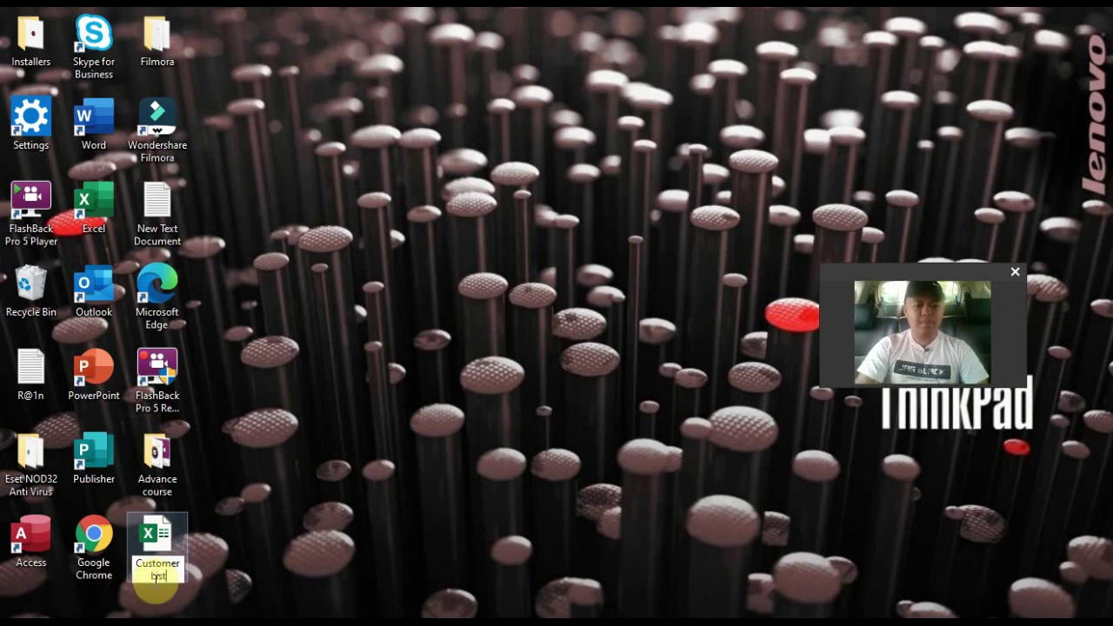
key("Return")
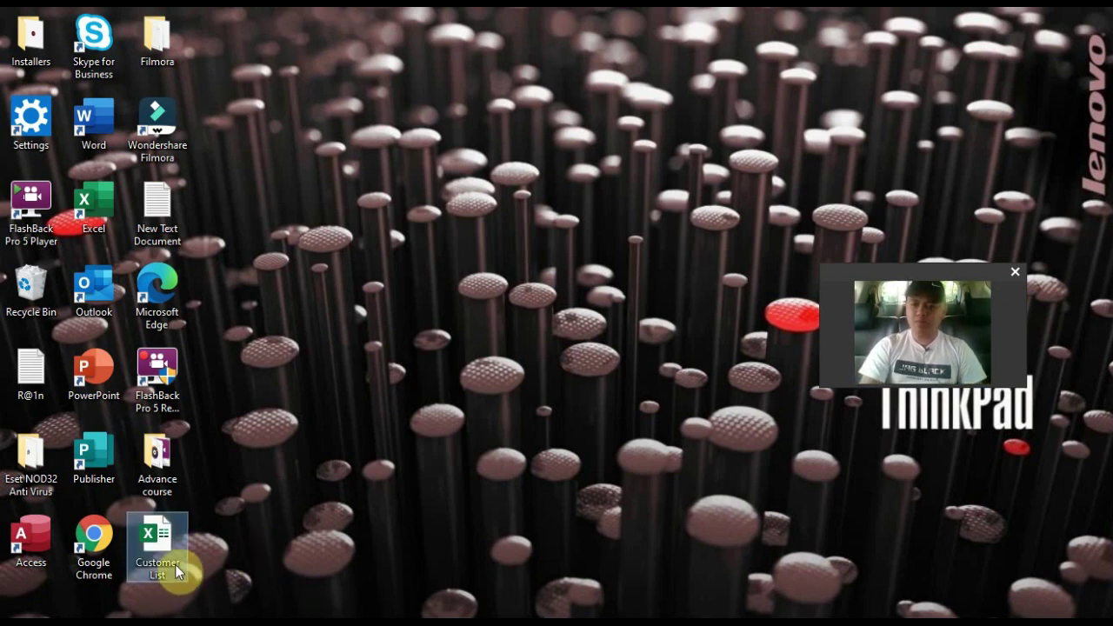
Step: Open the Customer List workbook in Excel and complete the privacy notice, agreeing to send optional data
double_click(156, 544)
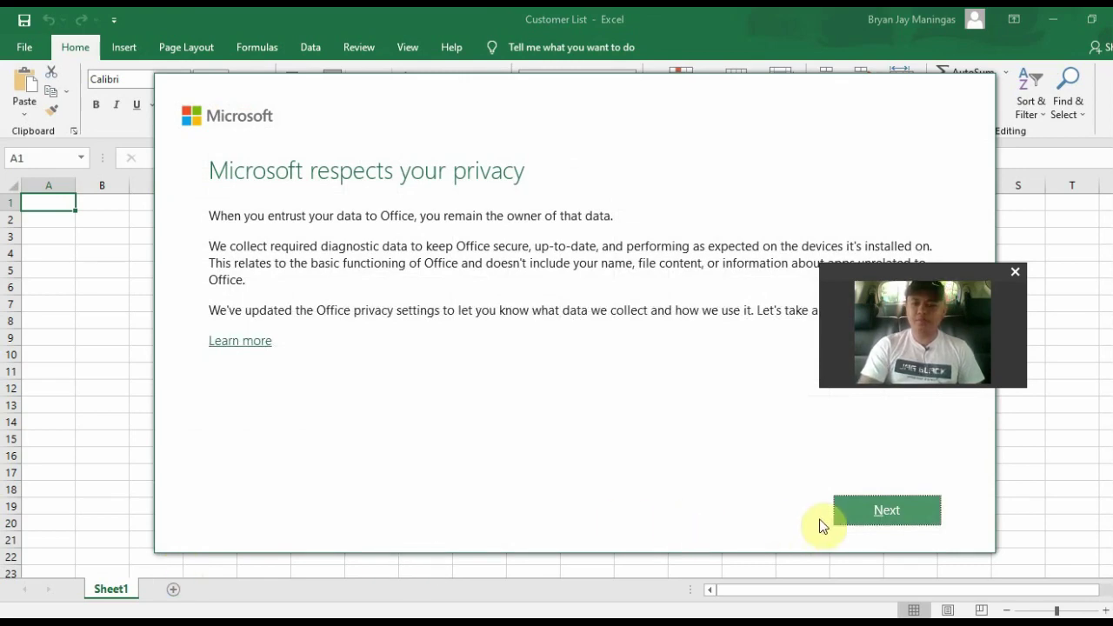
left_click(873, 513)
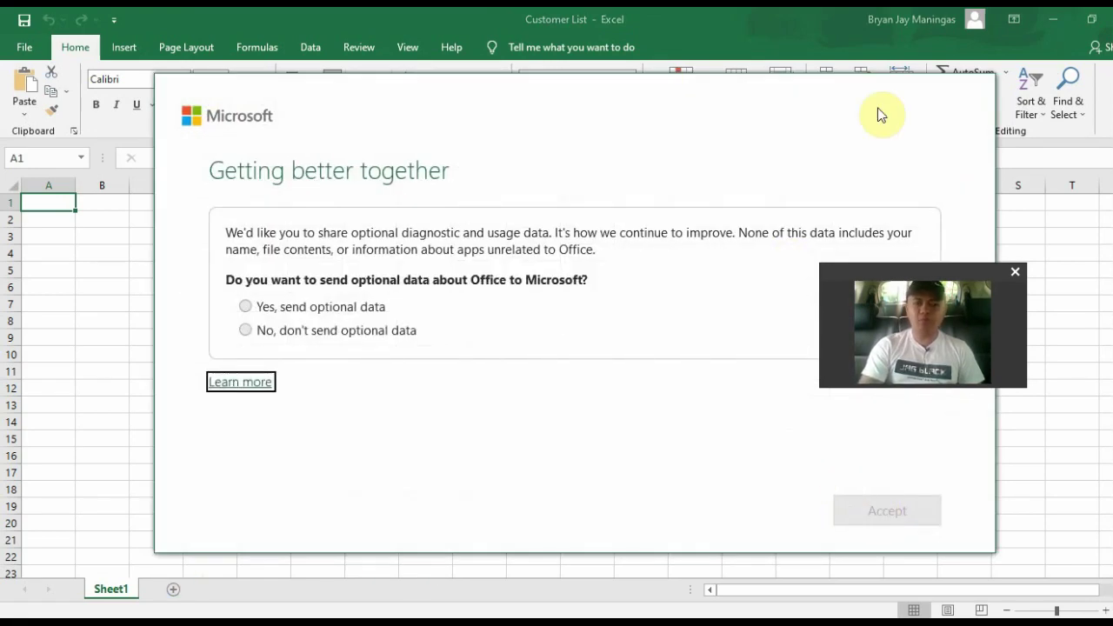
left_click_drag(867, 273, 897, 240)
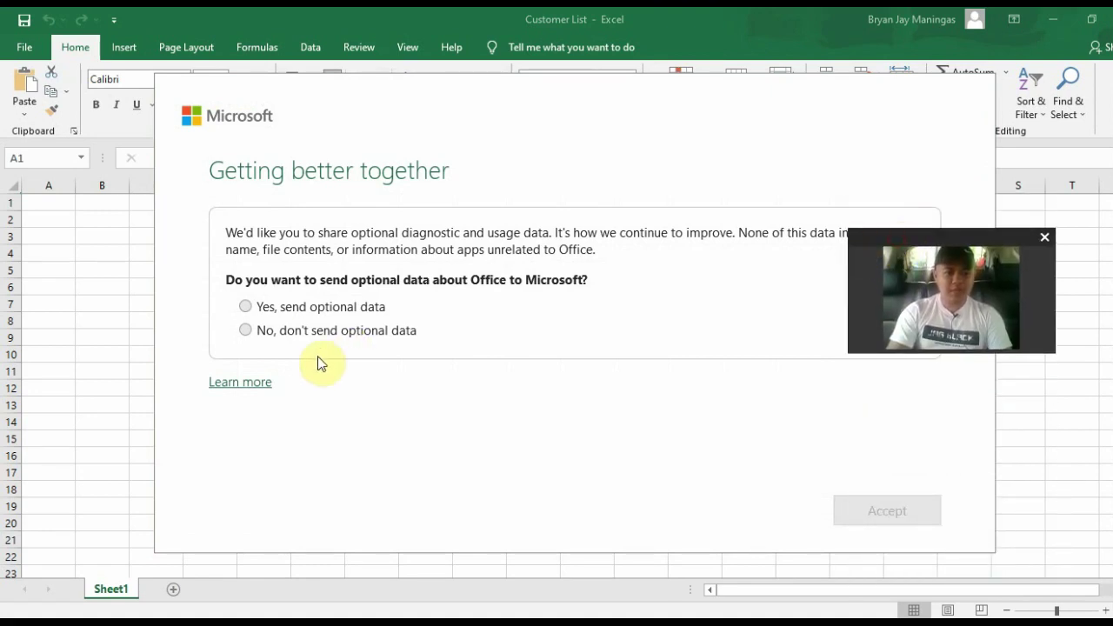
left_click(246, 309)
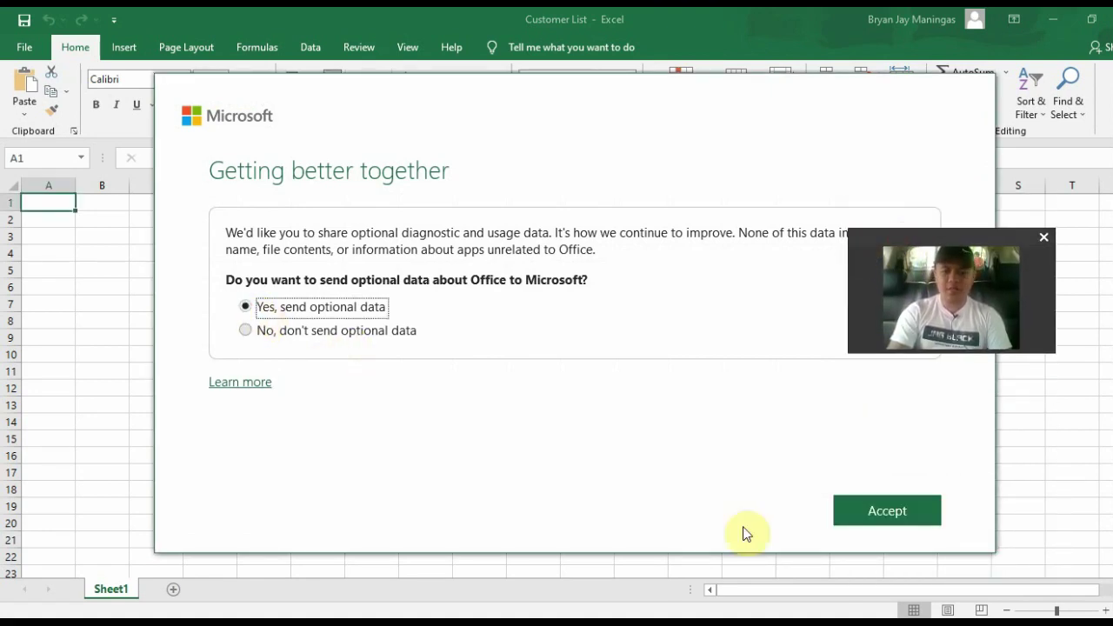
left_click(901, 512)
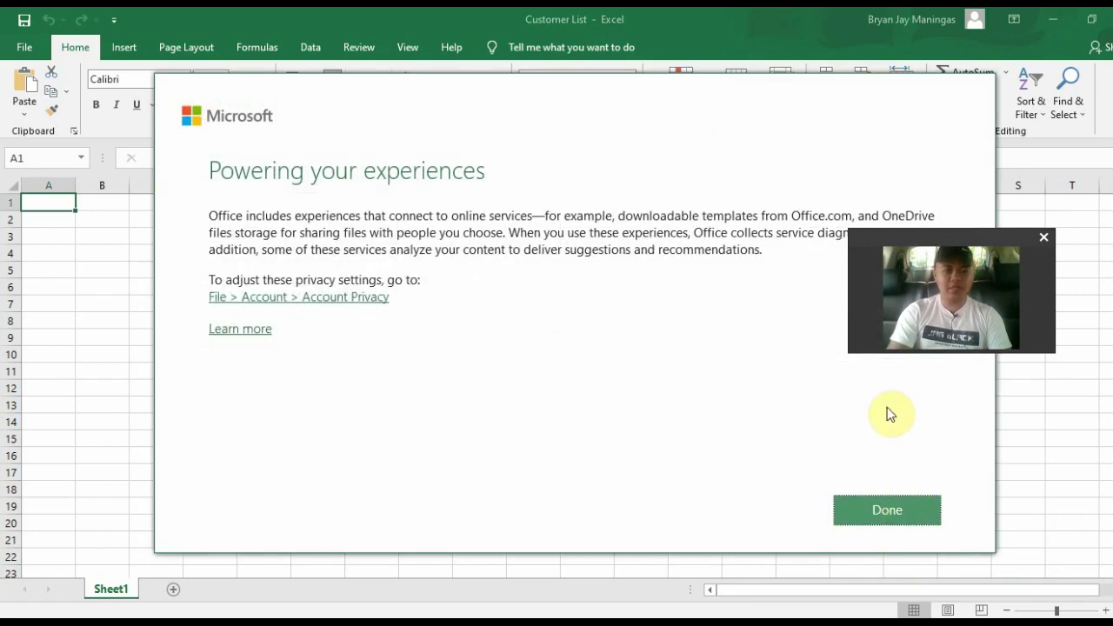
left_click(899, 511)
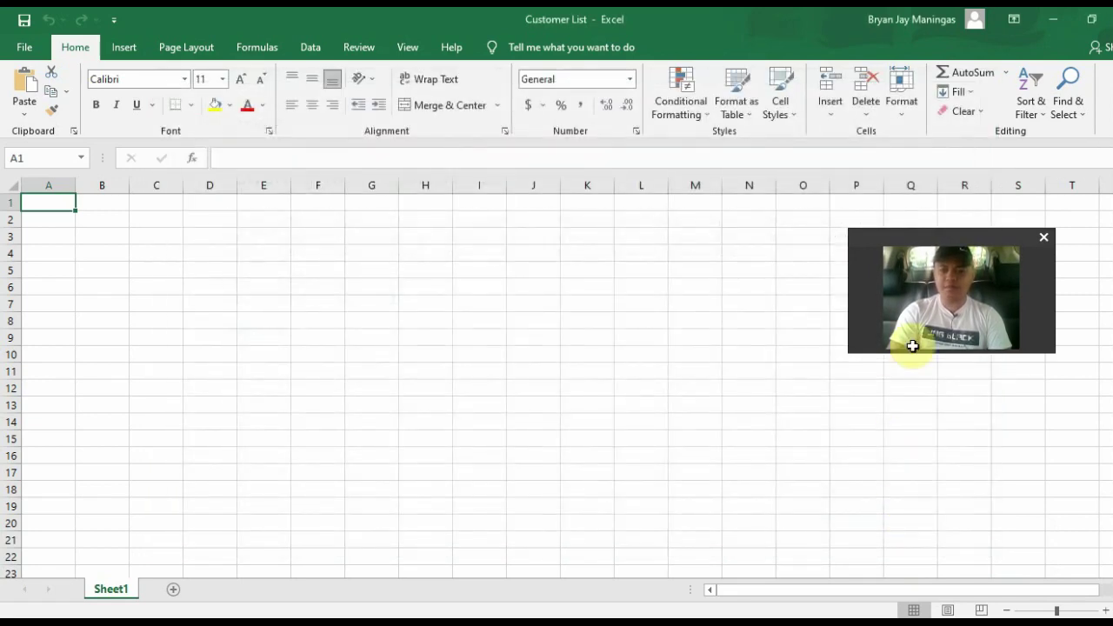
Step: Switch to the FREE eBook (Responses) spreadsheet in the Chrome browser
left_click_drag(955, 229, 991, 152)
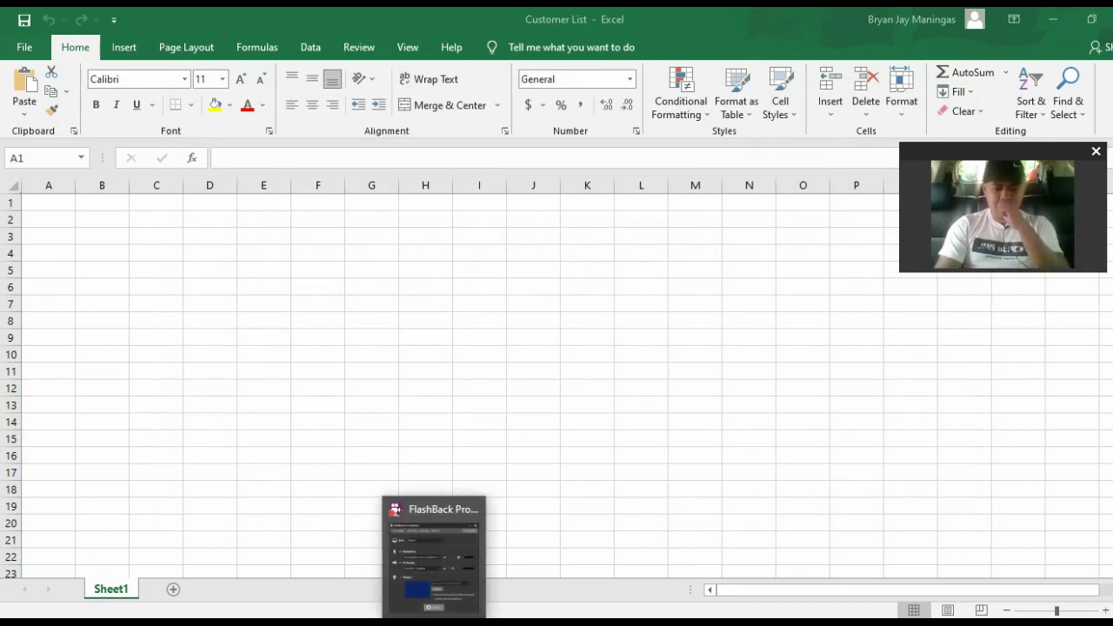
mouse_move(400, 622)
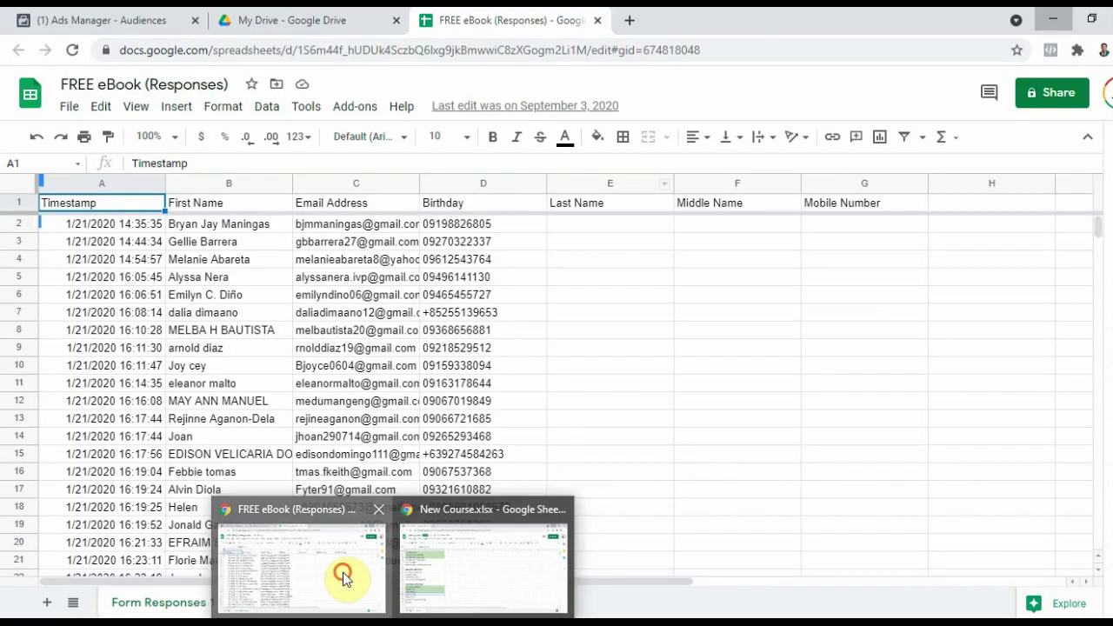
left_click(342, 574)
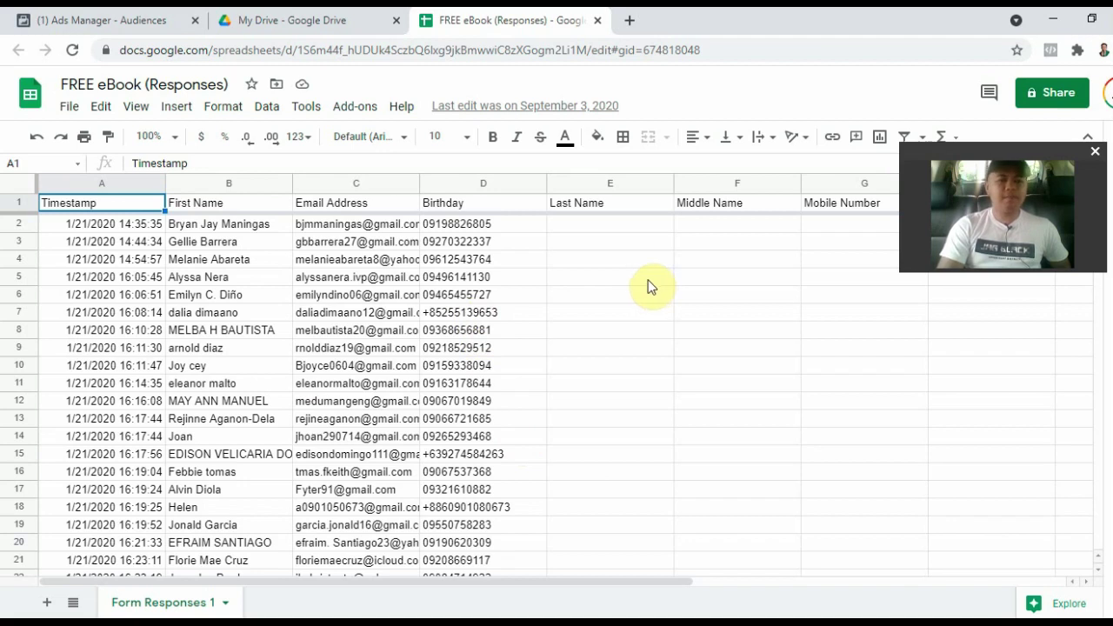
Step: Look through the collected entries in the Email Address column of the responses sheet
left_click(342, 230)
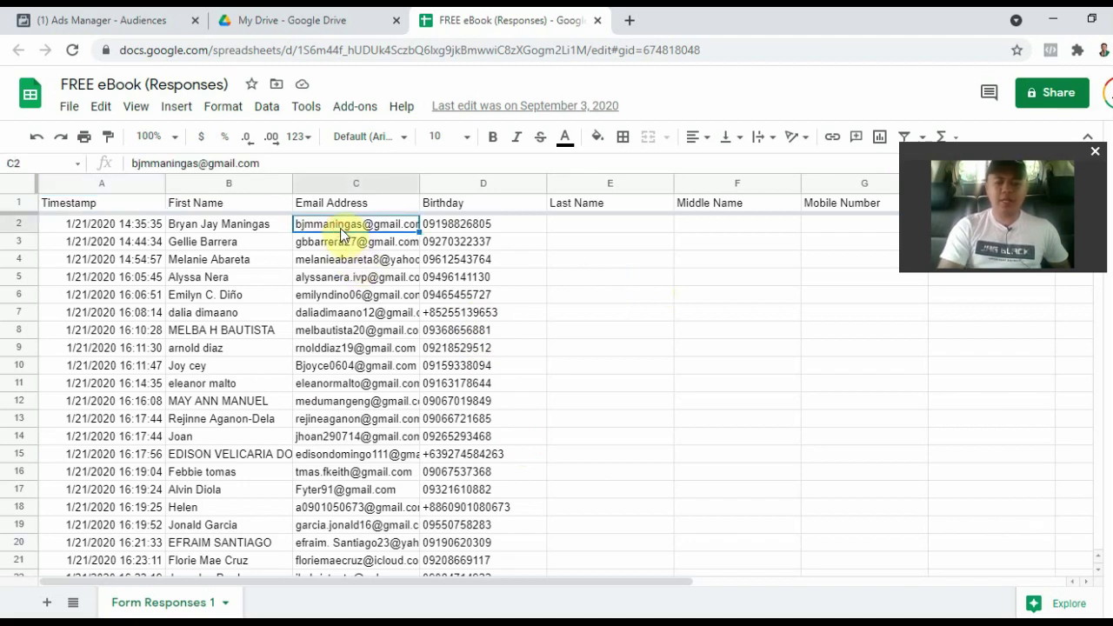
key("Down")
key("Down")
key("Down")
key("Down")
key("Up")
key("Up")
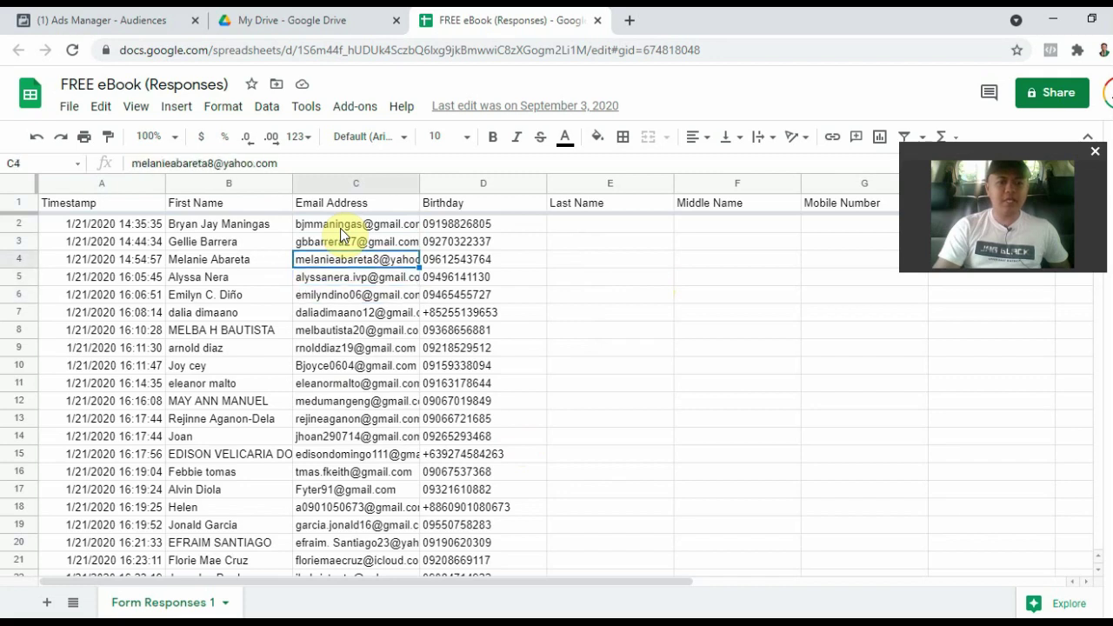
key("Up")
key("Down")
key("Down")
key("Down")
key("Down")
key("Down")
key("Down")
key("Down")
key("Down")
key("Down")
key("Down")
key("Down")
key("Down")
key("Down")
key("Down")
key("Down")
key("Down")
key("Down")
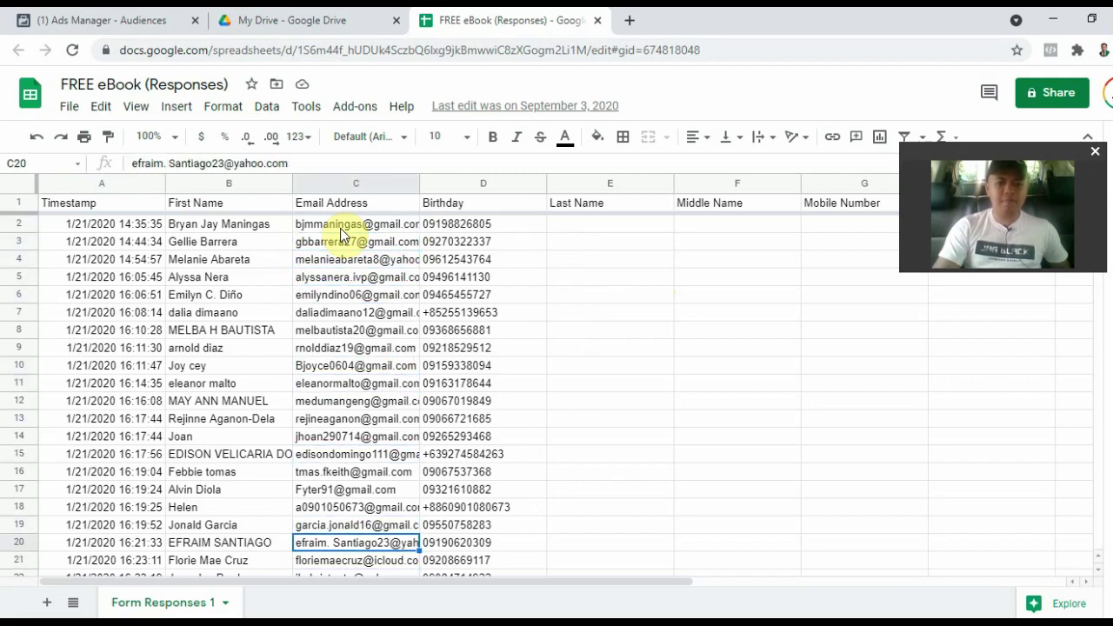
key("Up")
key("Up")
key("Up")
key("Up")
key("Up")
key("Up")
key("Up")
key("Up")
key("Up")
key("Up")
key("Up")
key("Up")
key("Up")
key("Up")
key("Up")
key("Up")
key("Up")
key("Up")
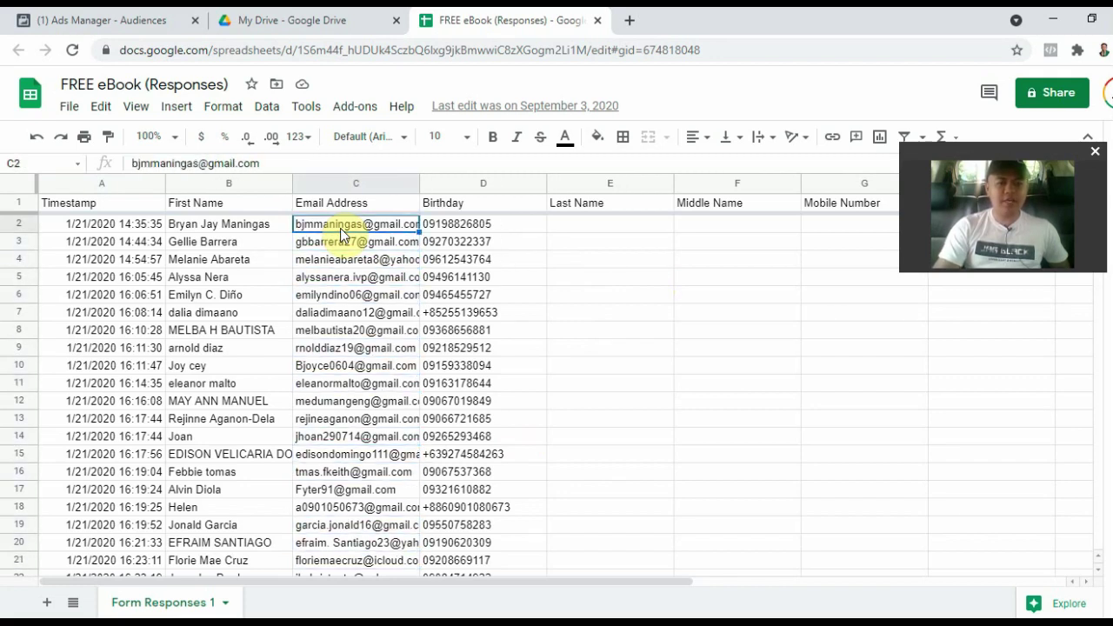
Step: Copy all the email addresses in the Email Address column, from C2 to C565, leaving out the header
left_click(346, 237)
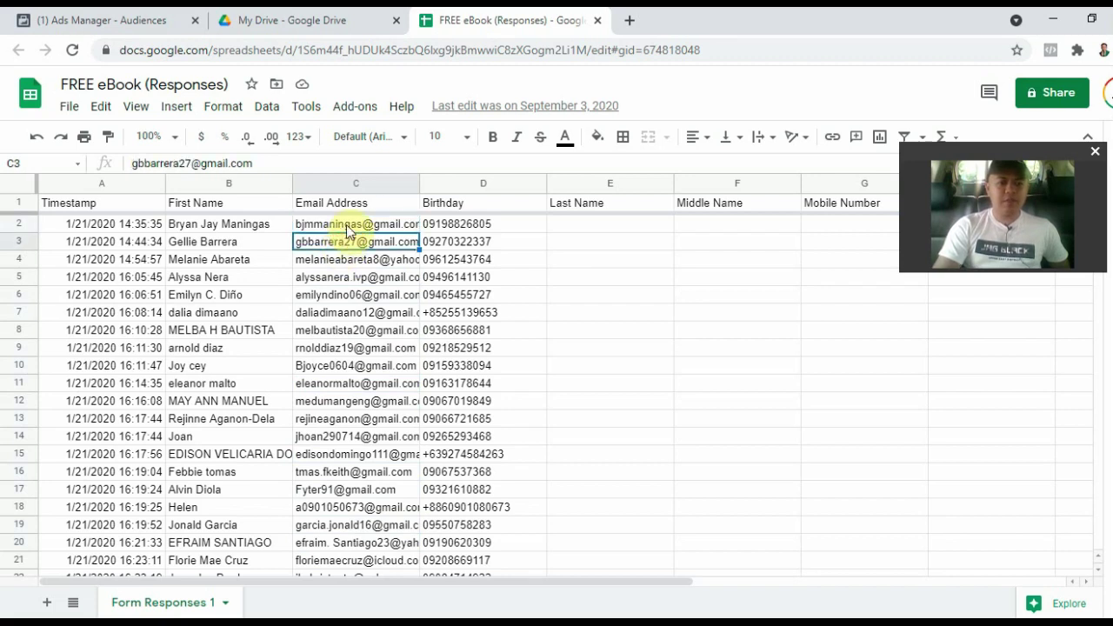
left_click(347, 228)
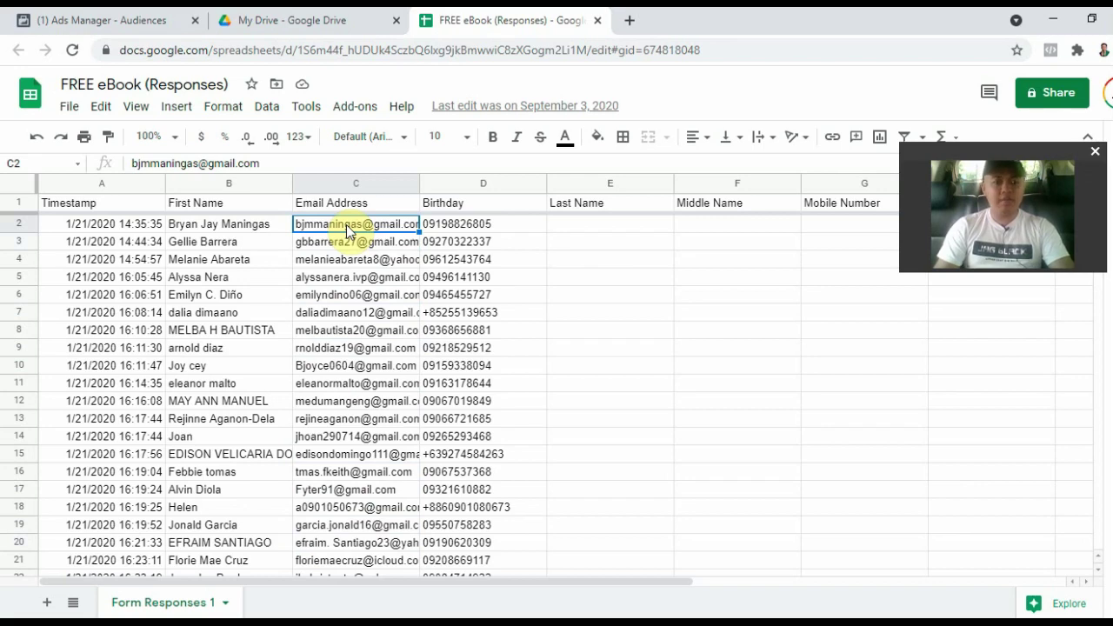
key("ctrl+shift+Down")
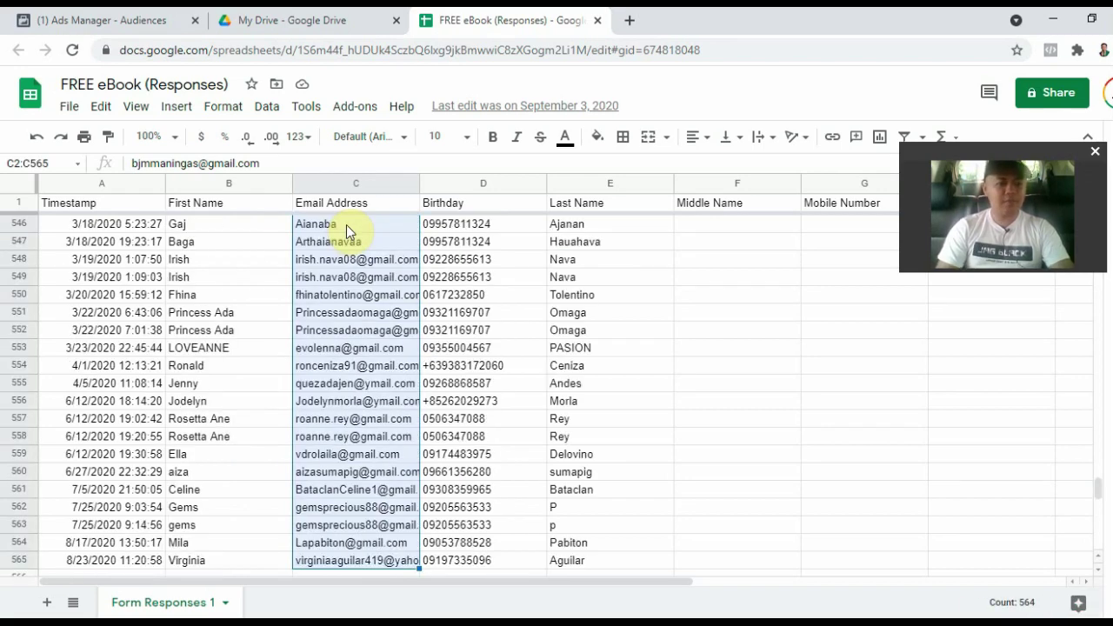
right_click(376, 297)
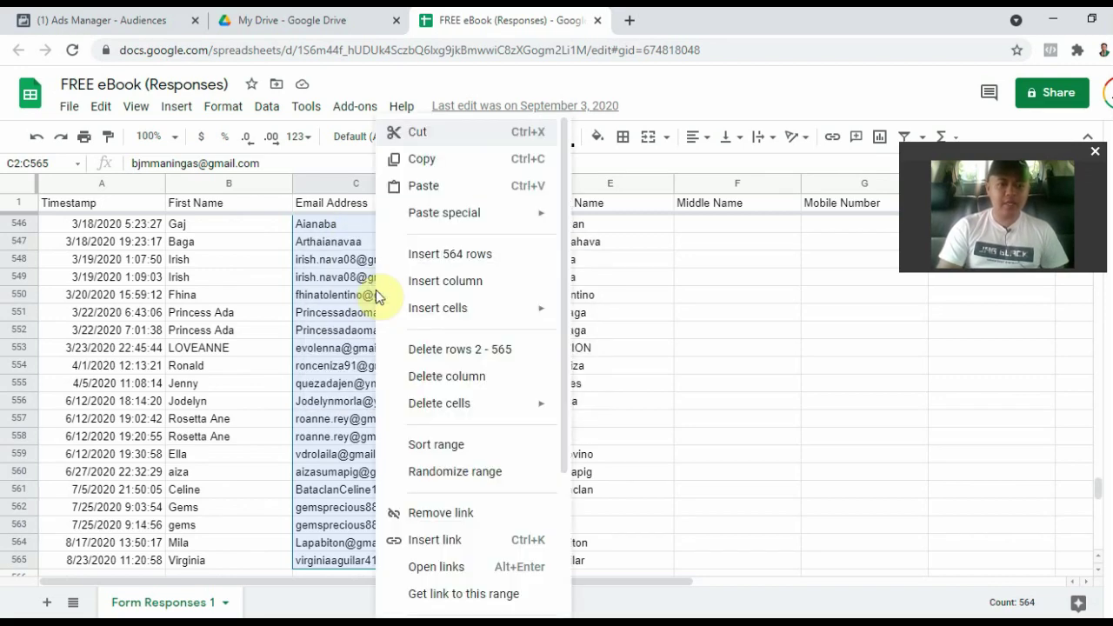
left_click(442, 160)
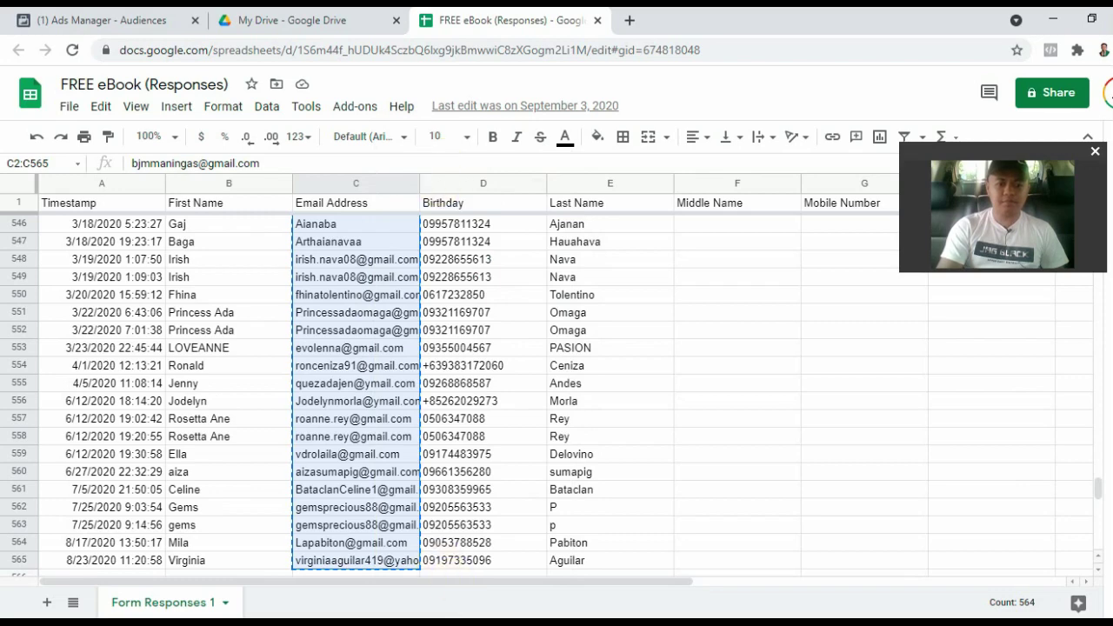
Step: Switch to the Customer List workbook in Excel and paste the email addresses from cell A1 down, matching the destination formatting
key("alt+Tab")
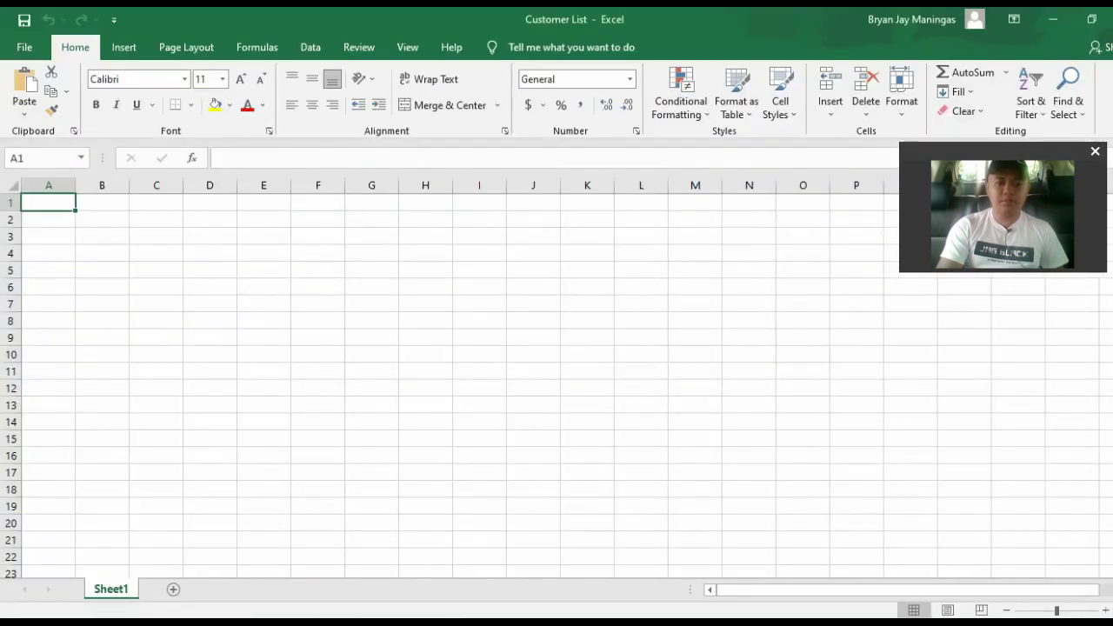
right_click(57, 202)
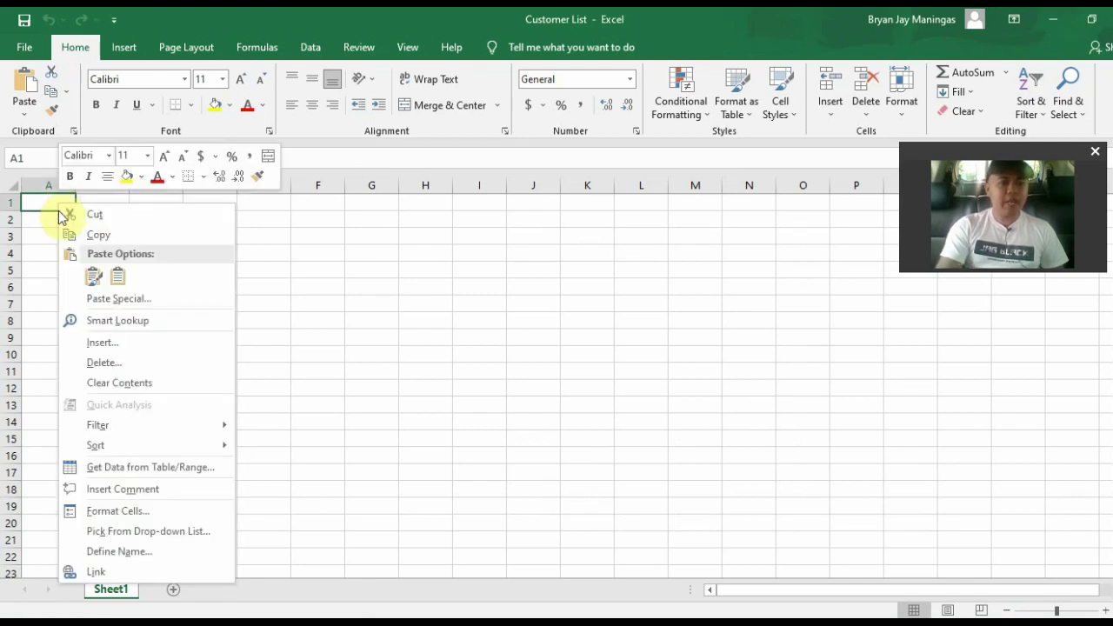
left_click(93, 279)
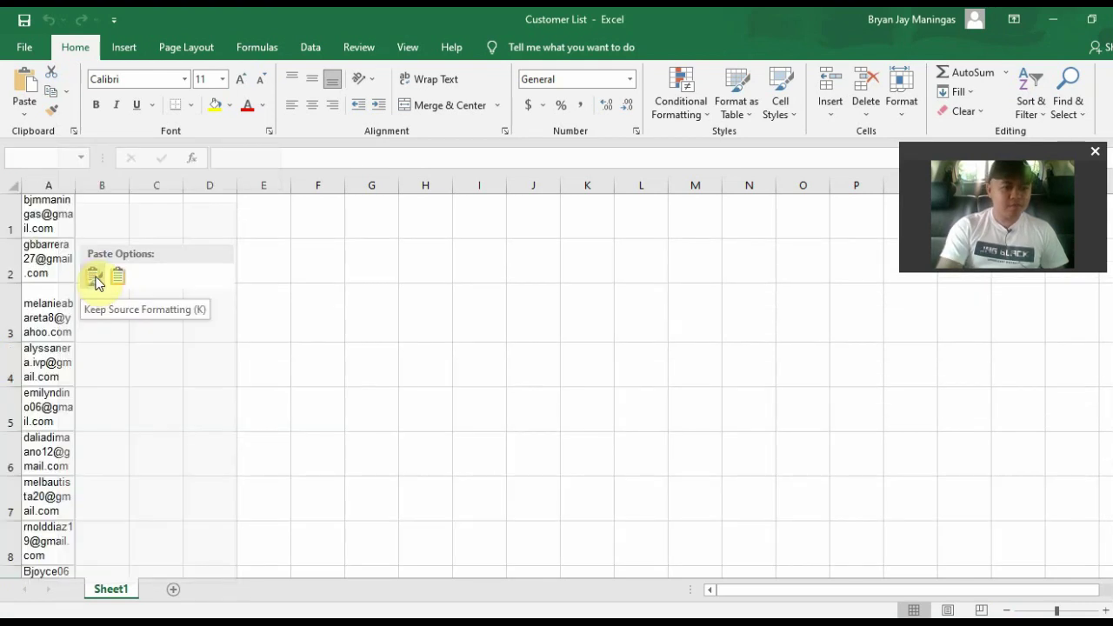
left_click(117, 278)
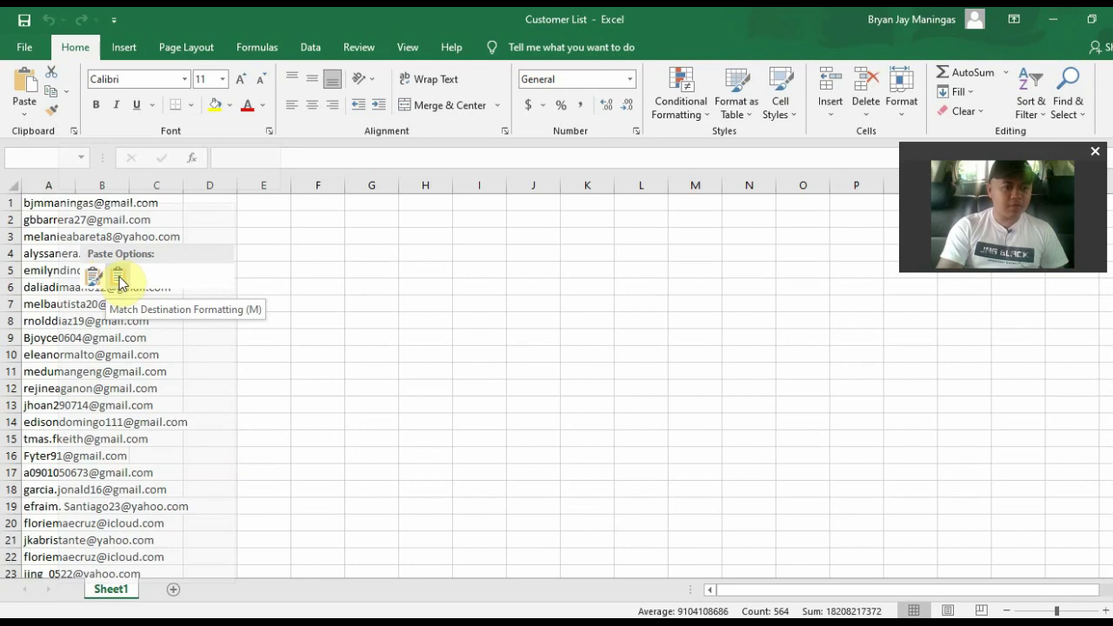
left_click(120, 280)
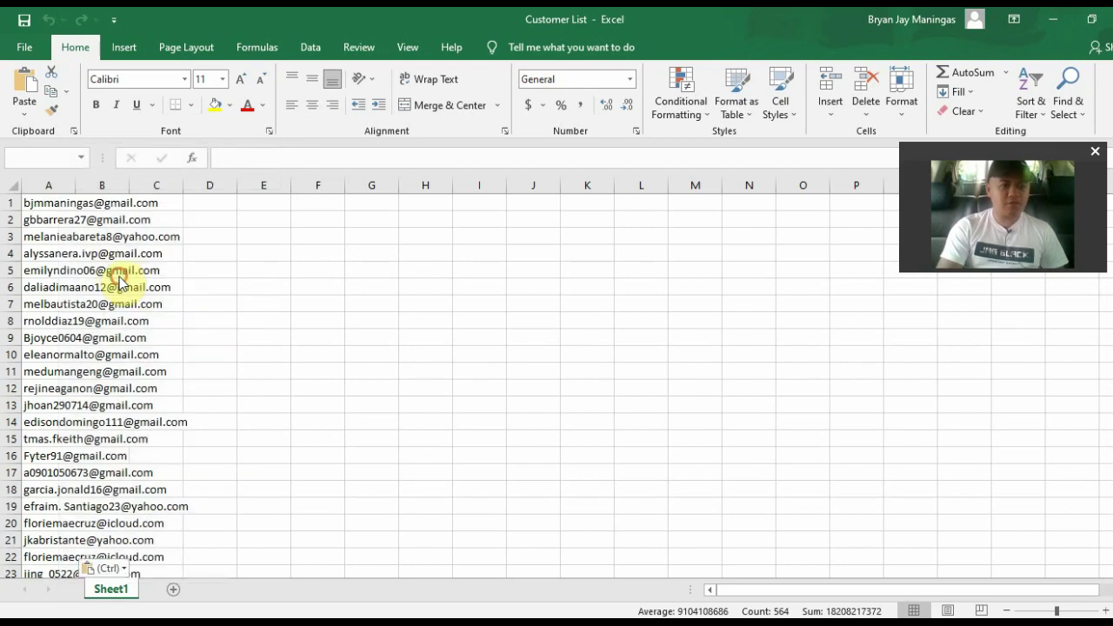
Step: Widen column A so the email addresses fit, and look through the pasted list
left_click(329, 317)
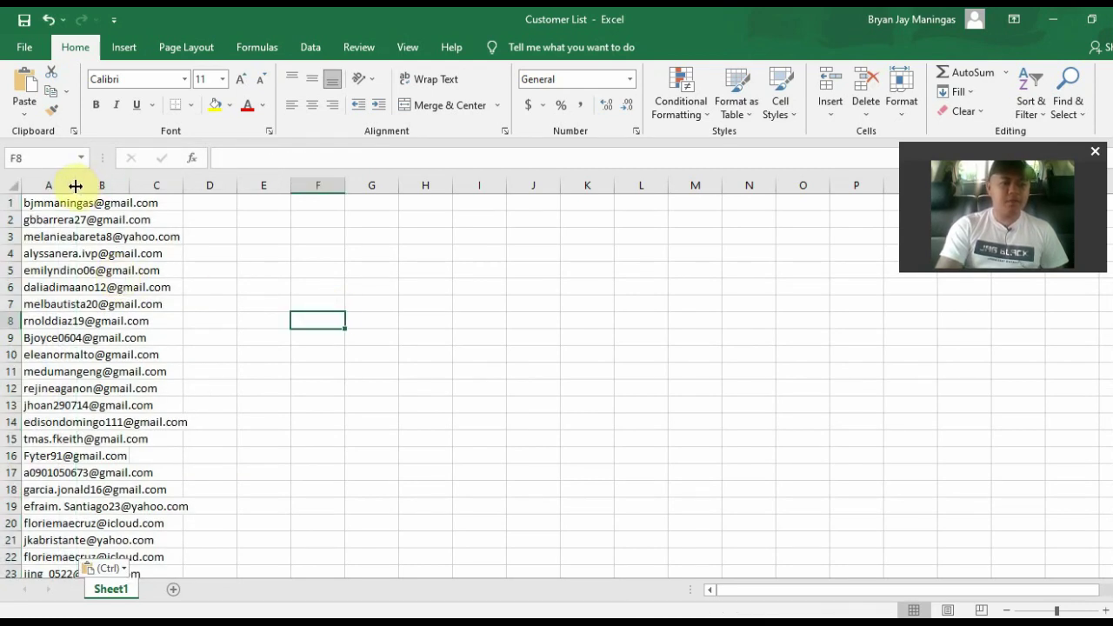
left_click_drag(75, 184, 238, 181)
left_click(363, 402)
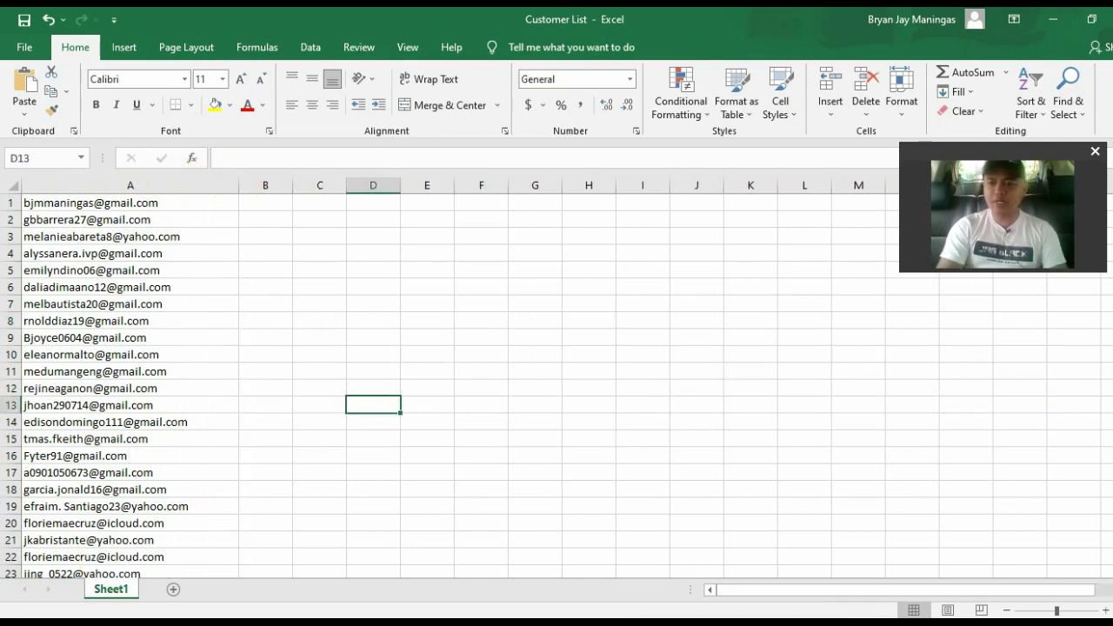
scroll(557, 386, "down", 20)
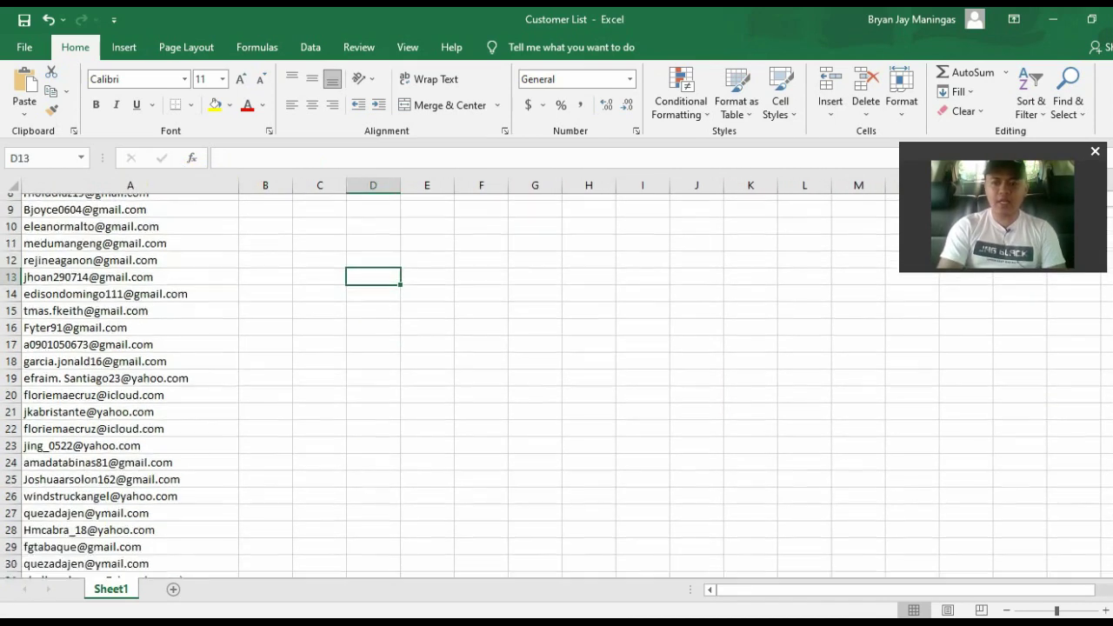
scroll(557, 386, "down", 20)
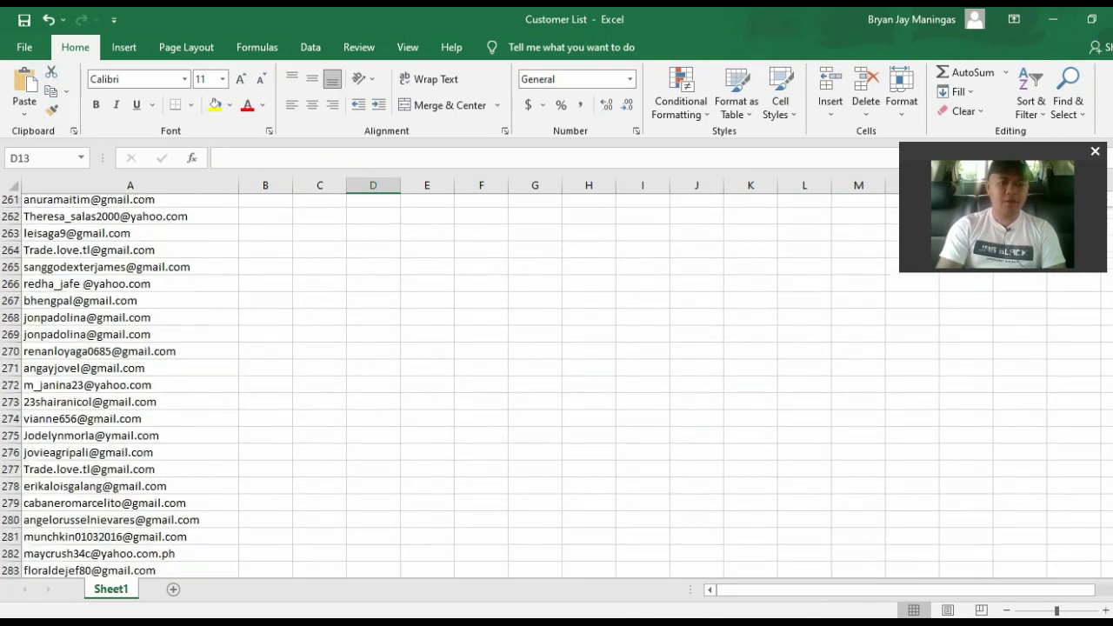
scroll(557, 386, "down", 20)
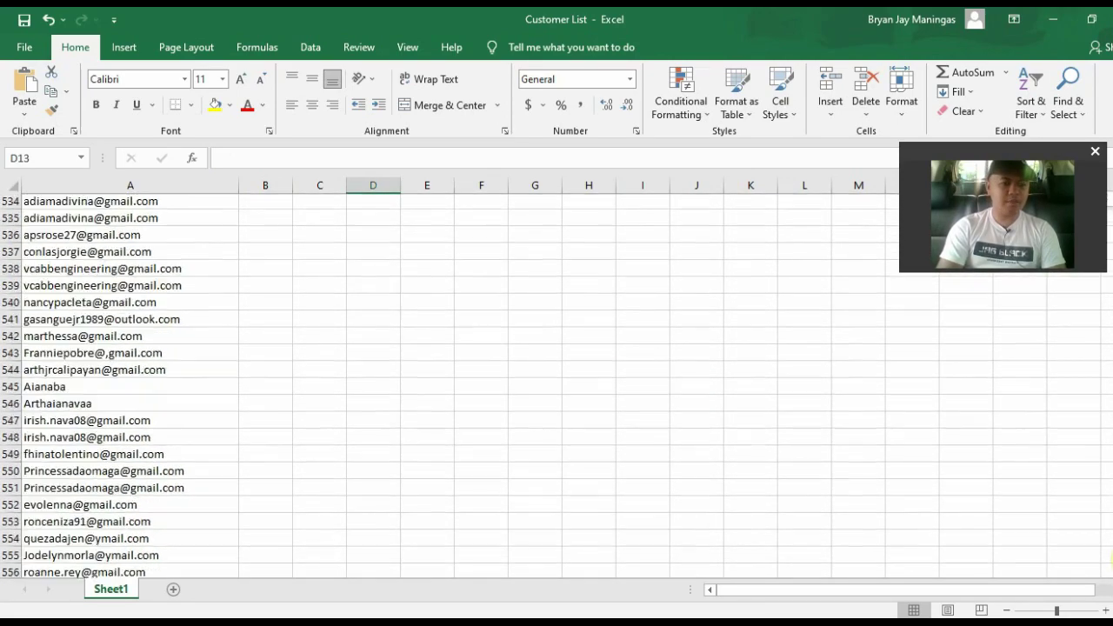
scroll(582, 318, "up", 20)
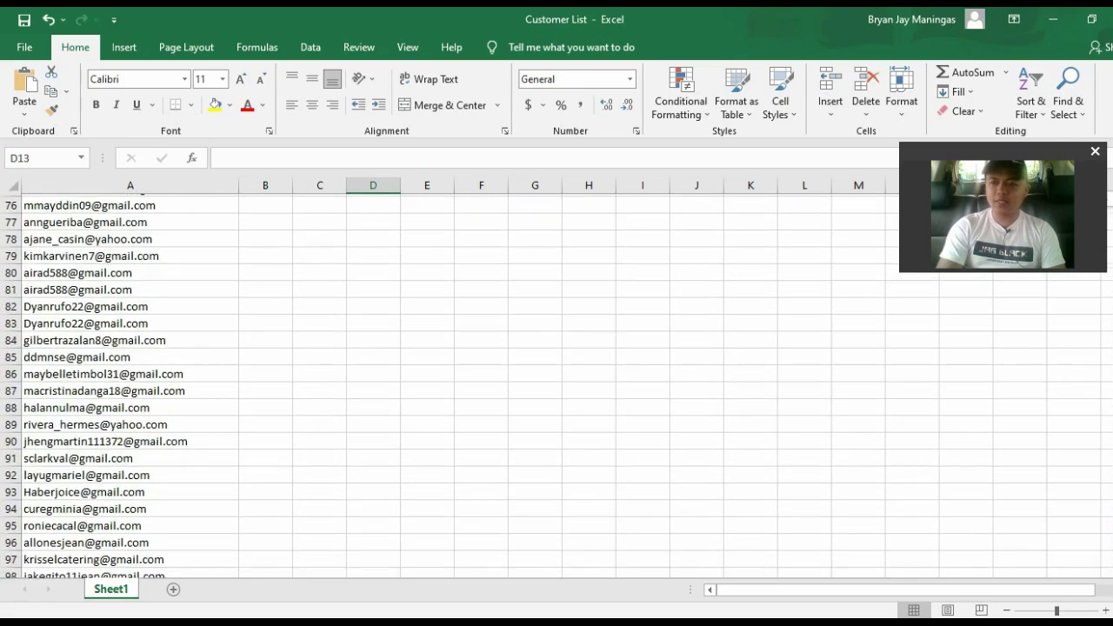
left_click(582, 319)
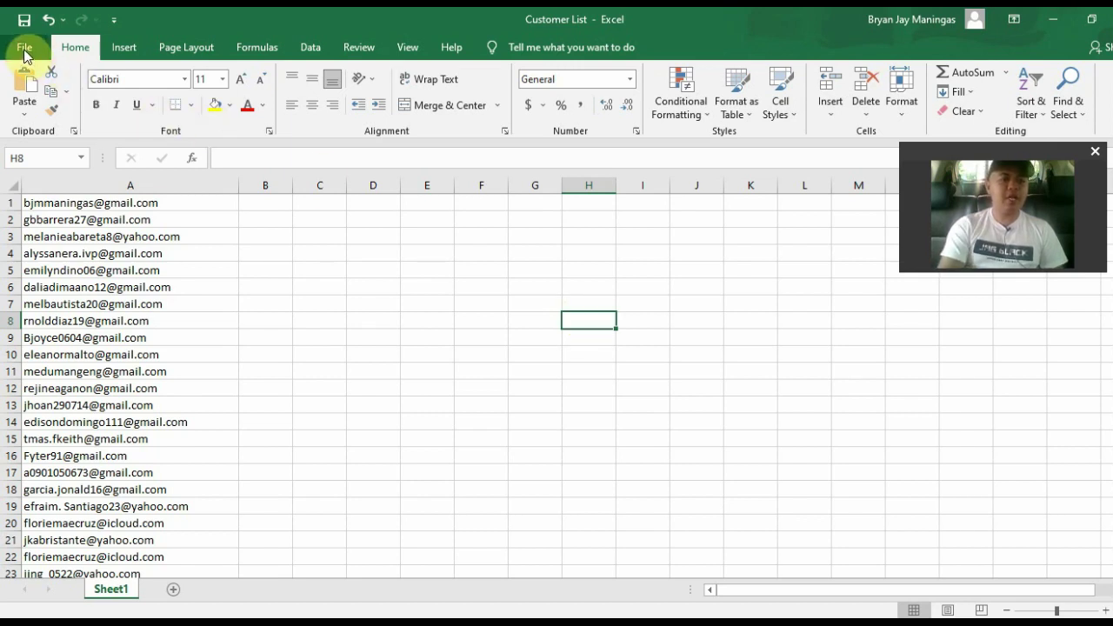
left_click(328, 306)
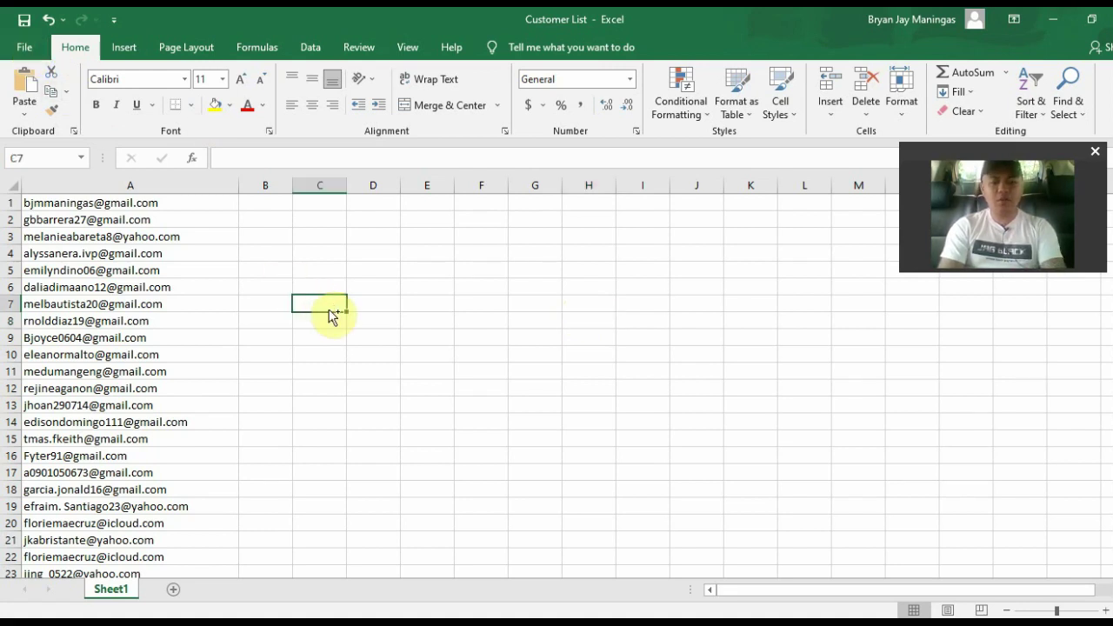
Step: Save the workbook to the Desktop as Customer List in CSV (Comma delimited) format, keeping that format despite possible feature loss
left_click(4, 54)
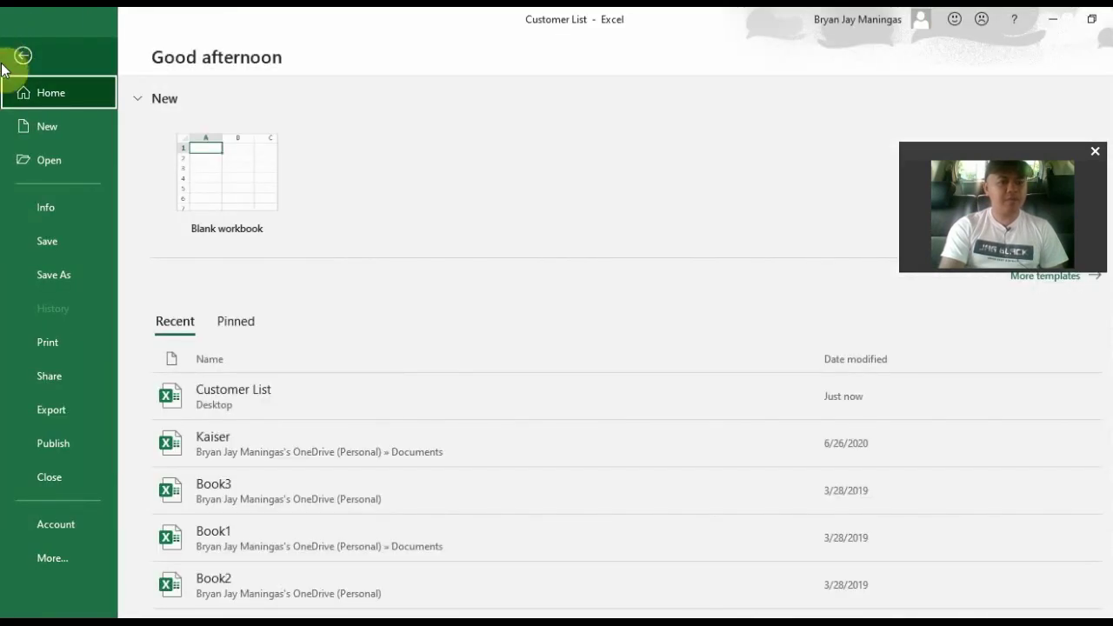
left_click(59, 274)
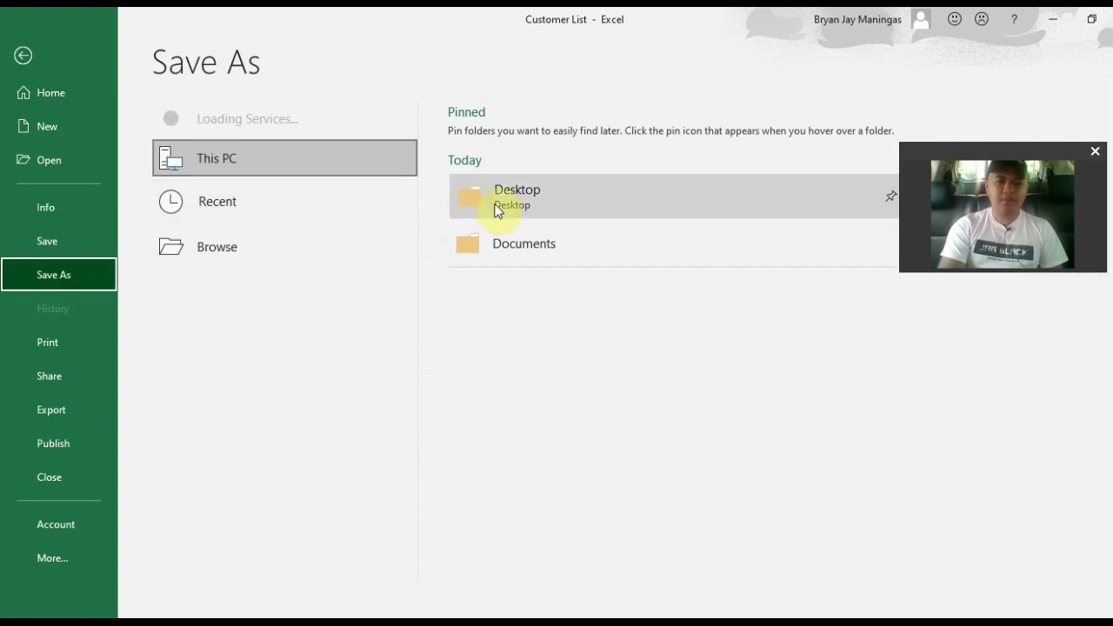
left_click(529, 199)
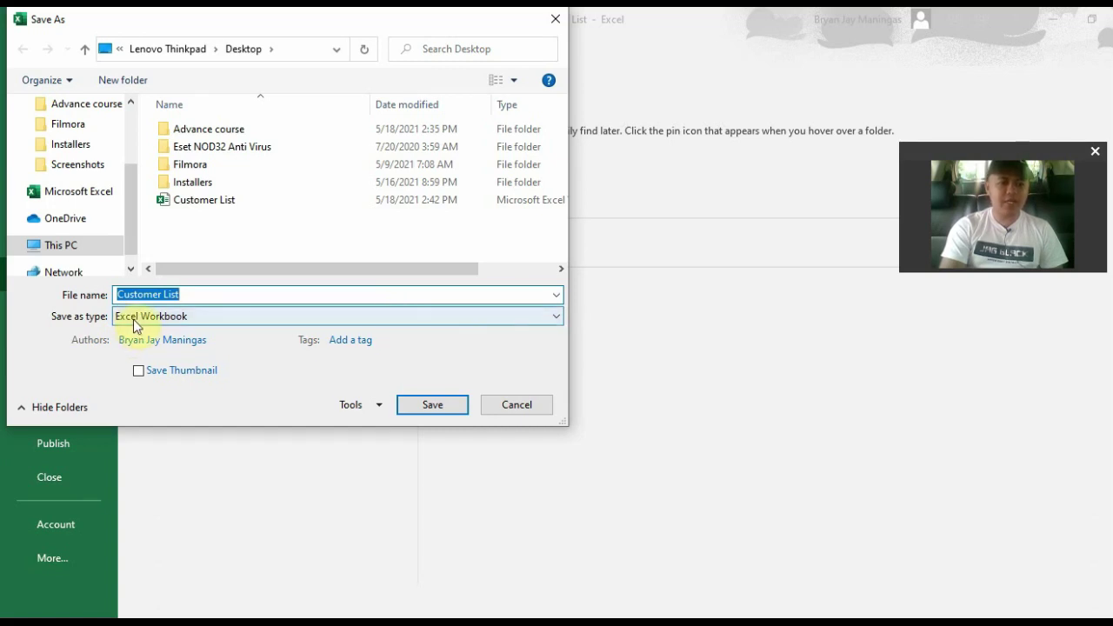
left_click(209, 323)
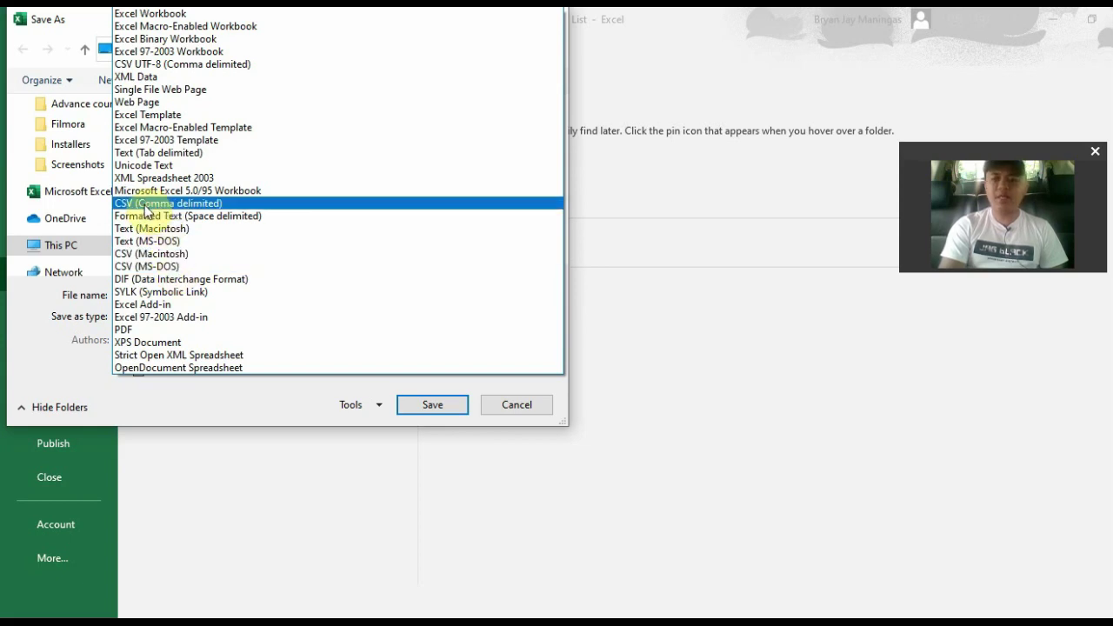
left_click(235, 202)
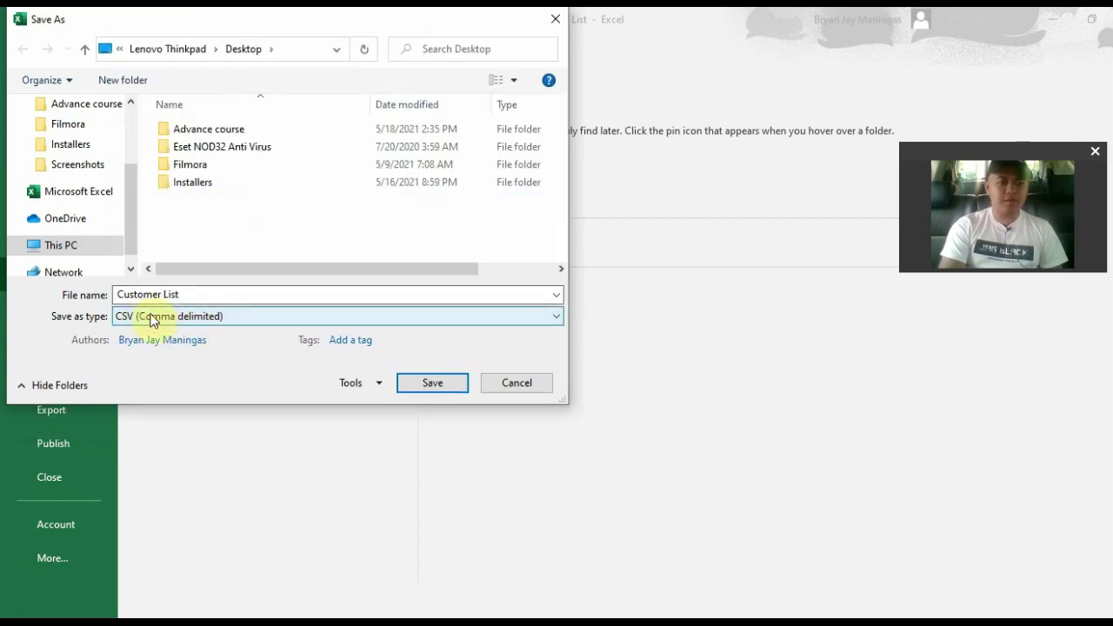
left_click(429, 372)
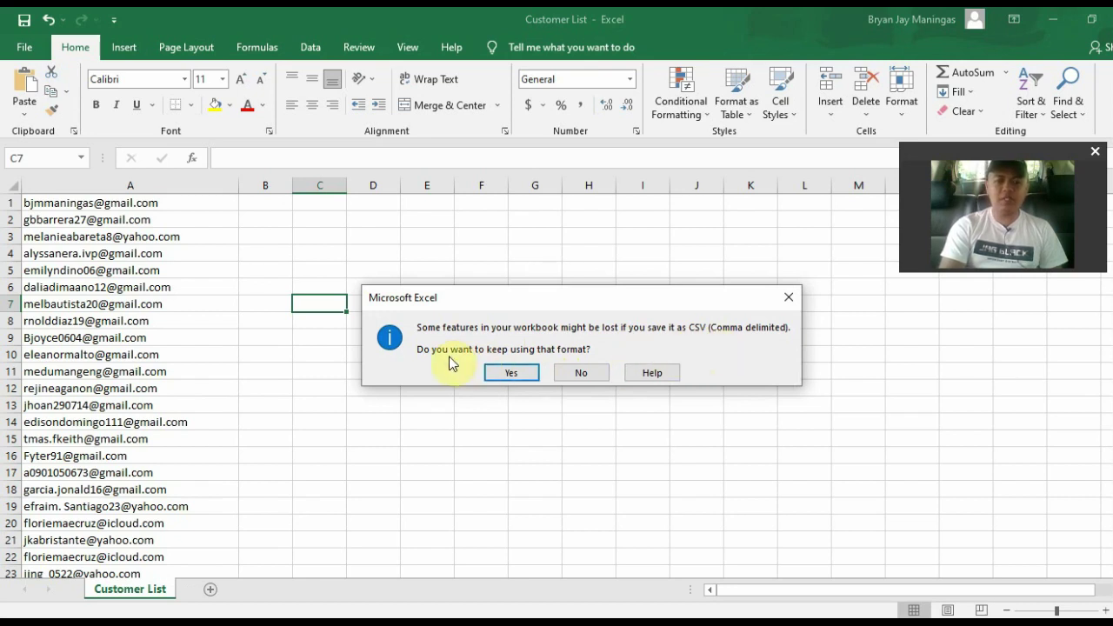
left_click(525, 372)
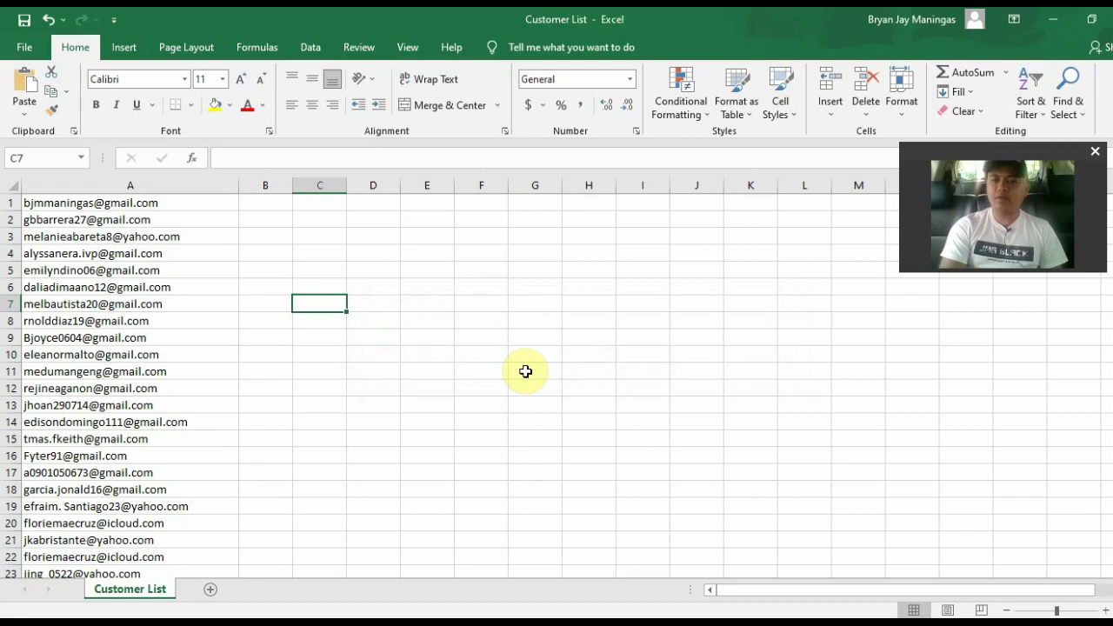
Step: Minimize the open windows and move the Customer List Excel workbook icon beside the Filmora folder on the desktop
left_click(1050, 24)
left_click(1042, 16)
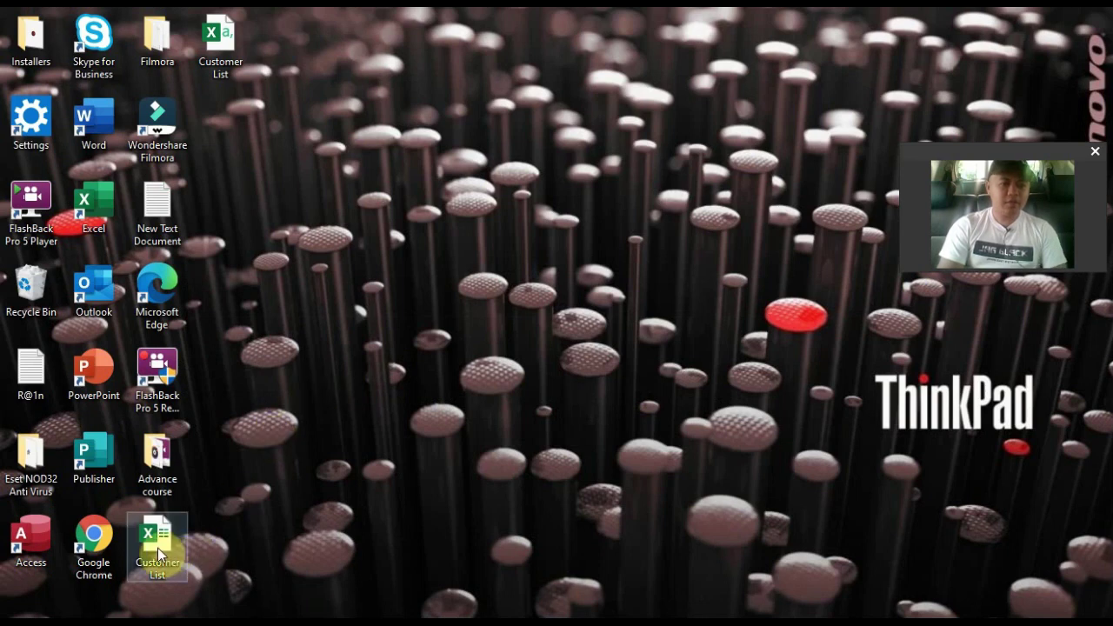
left_click_drag(157, 548, 282, 57)
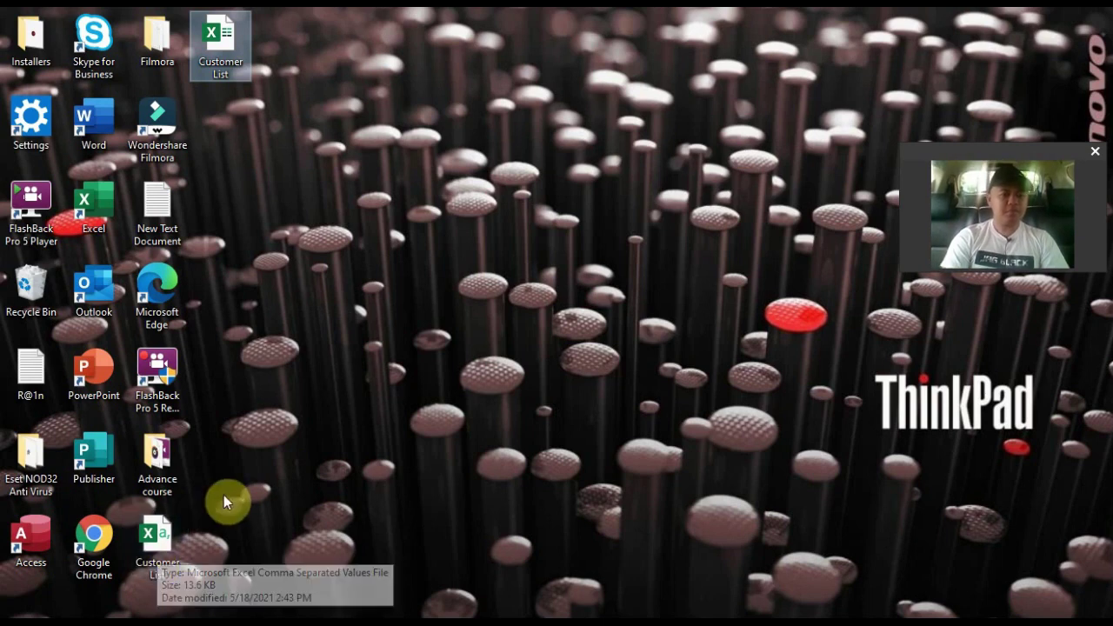
left_click(228, 73)
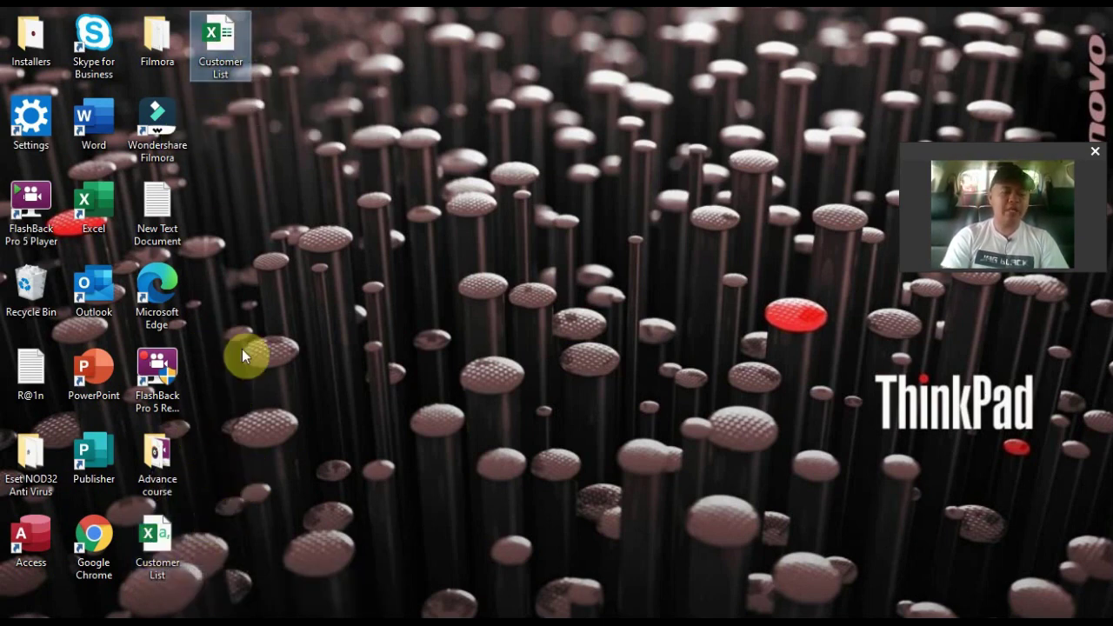
Step: Inspect the two Customer List files on the desktop and check the file type of the comma-separated one
mouse_move(233, 74)
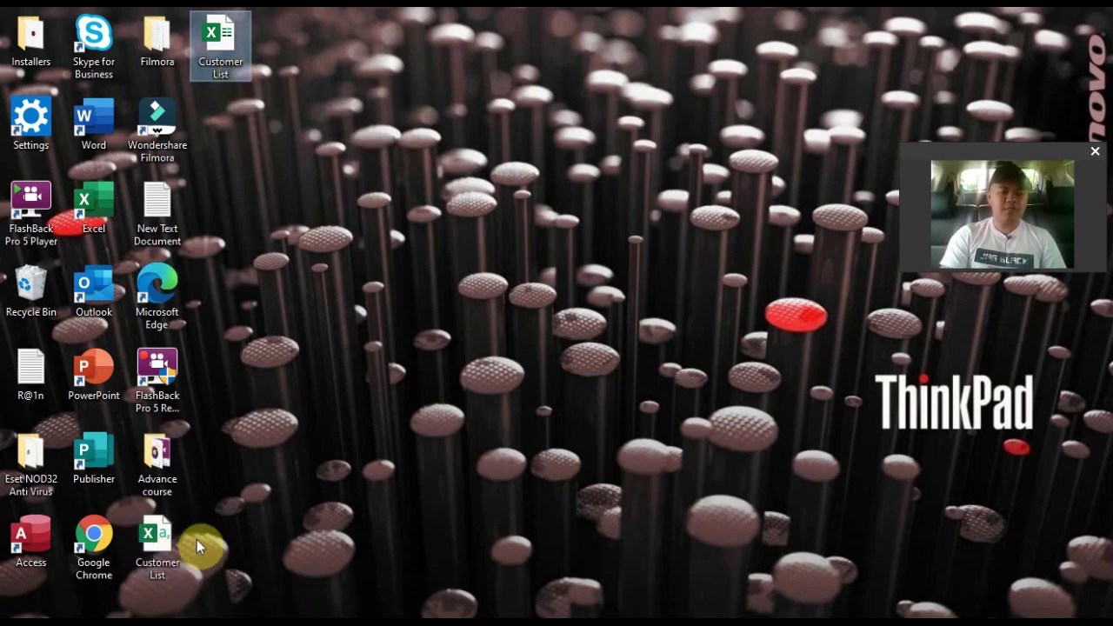
mouse_move(158, 574)
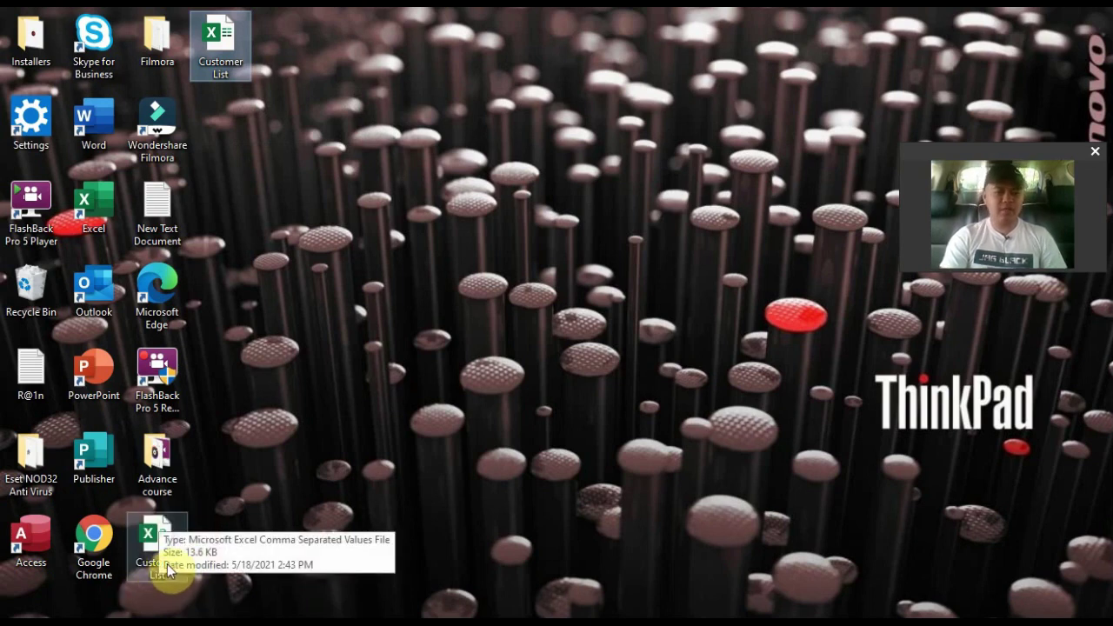
left_click(352, 504)
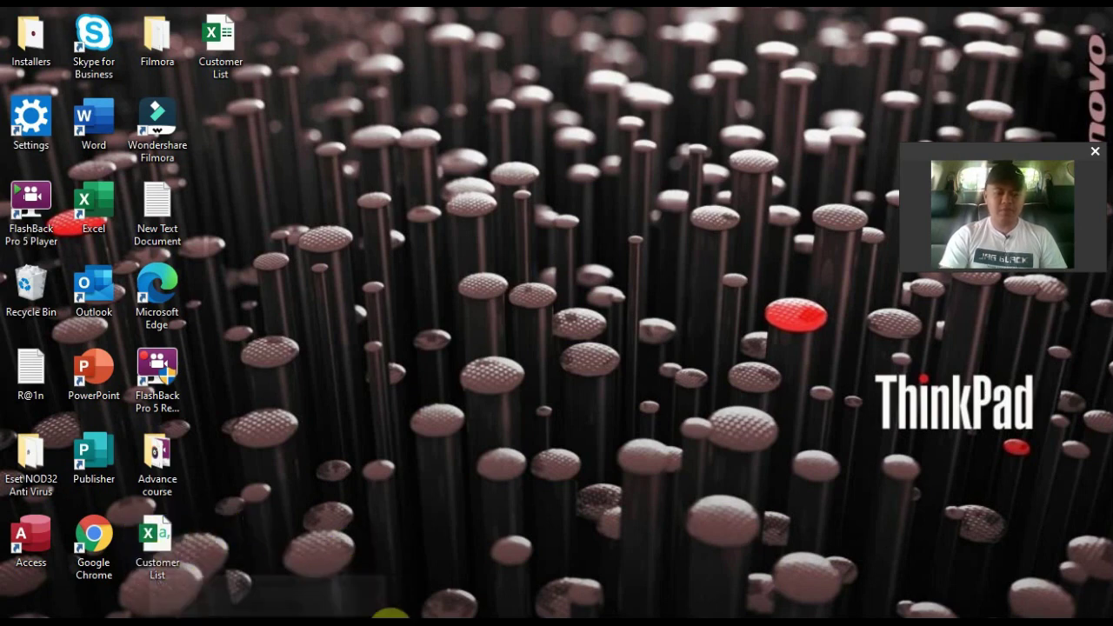
Step: Switch to Ads Manager Audiences in Chrome and review the customer list preparation guidance down to the customer value identifier
mouse_move(391, 619)
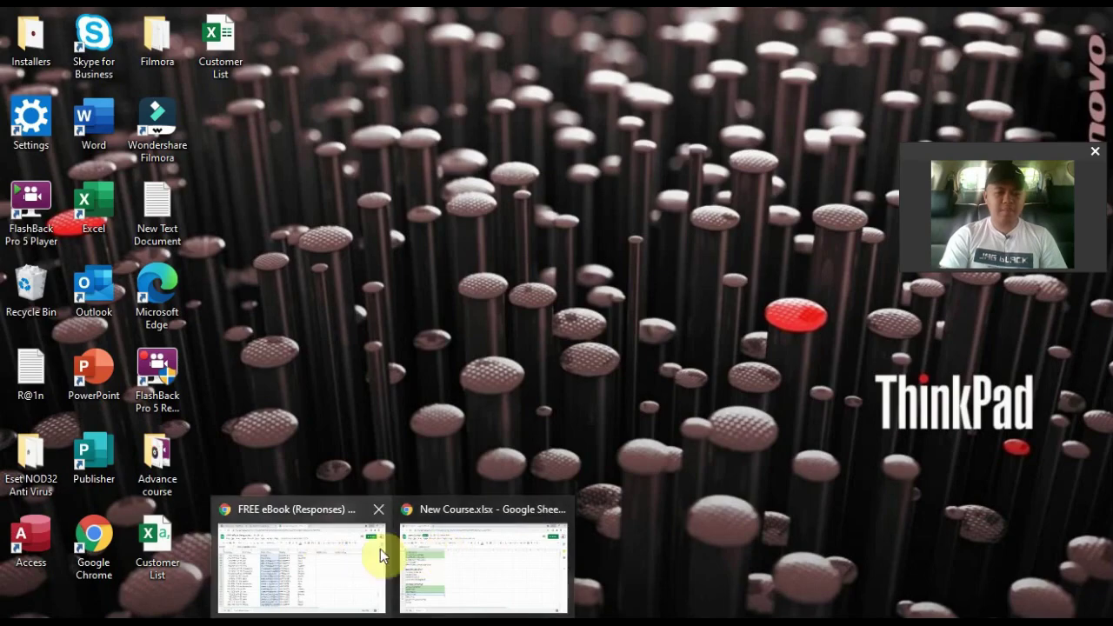
left_click(297, 558)
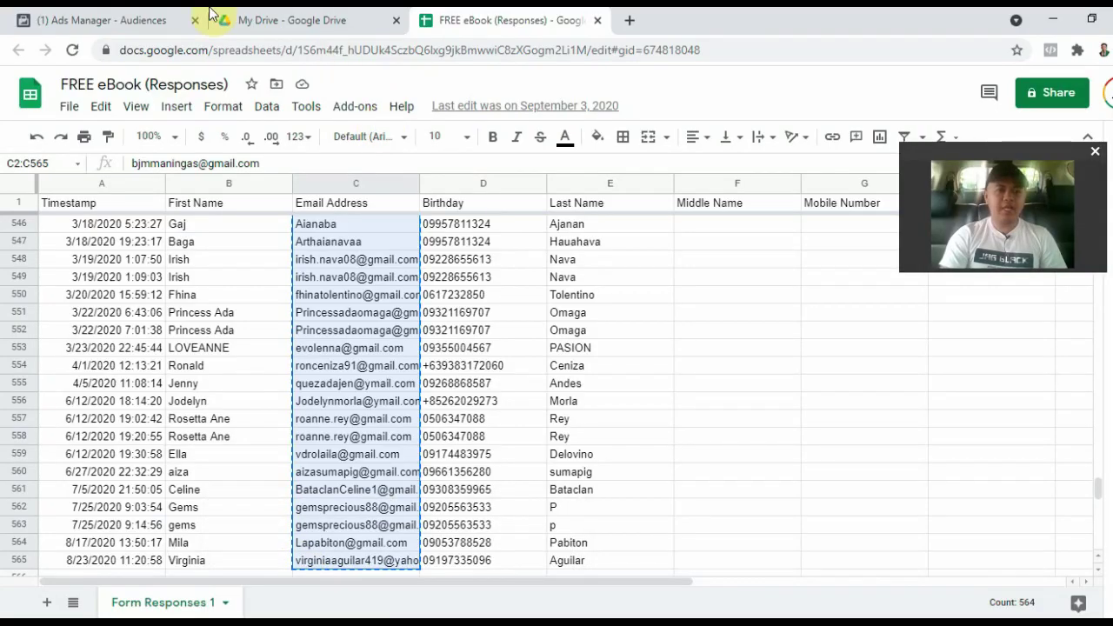
left_click(112, 17)
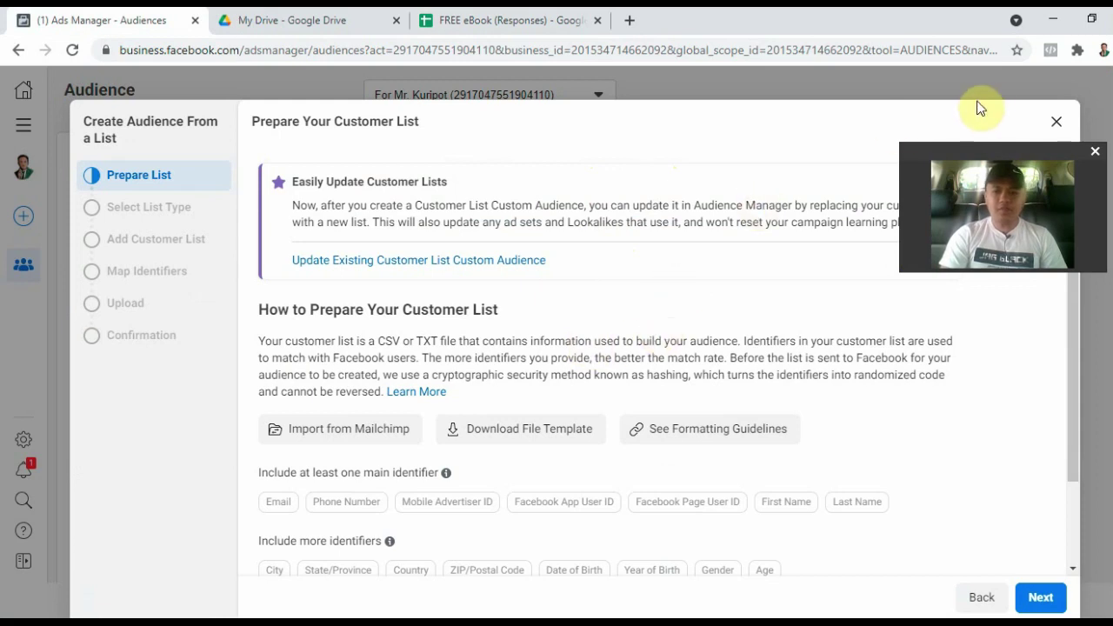
left_click_drag(968, 153, 867, 79)
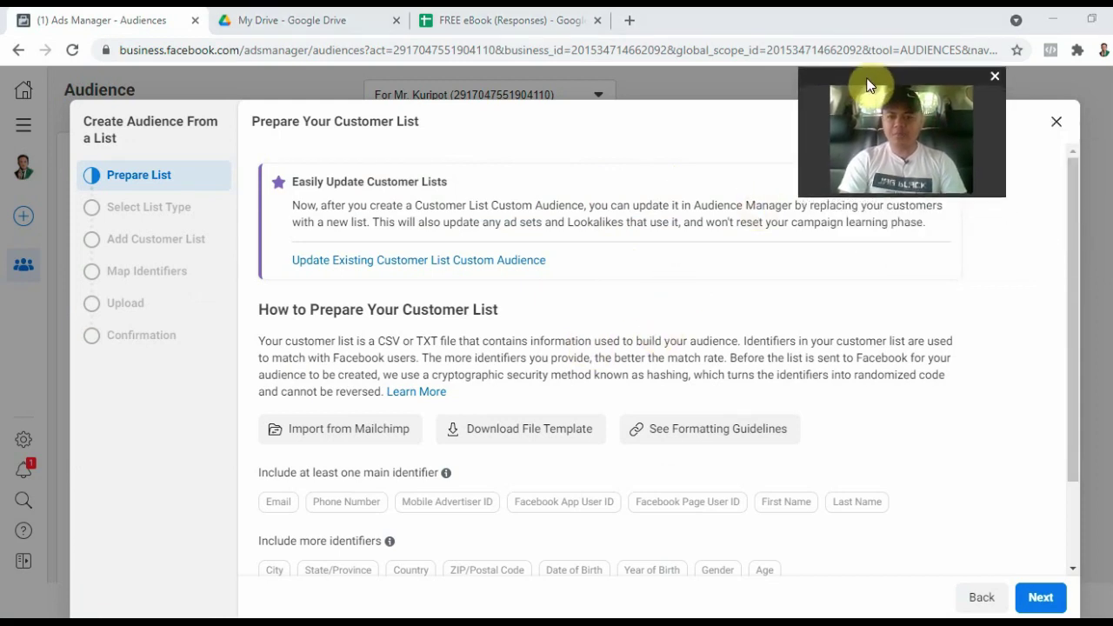
left_click_drag(1073, 252, 1059, 398)
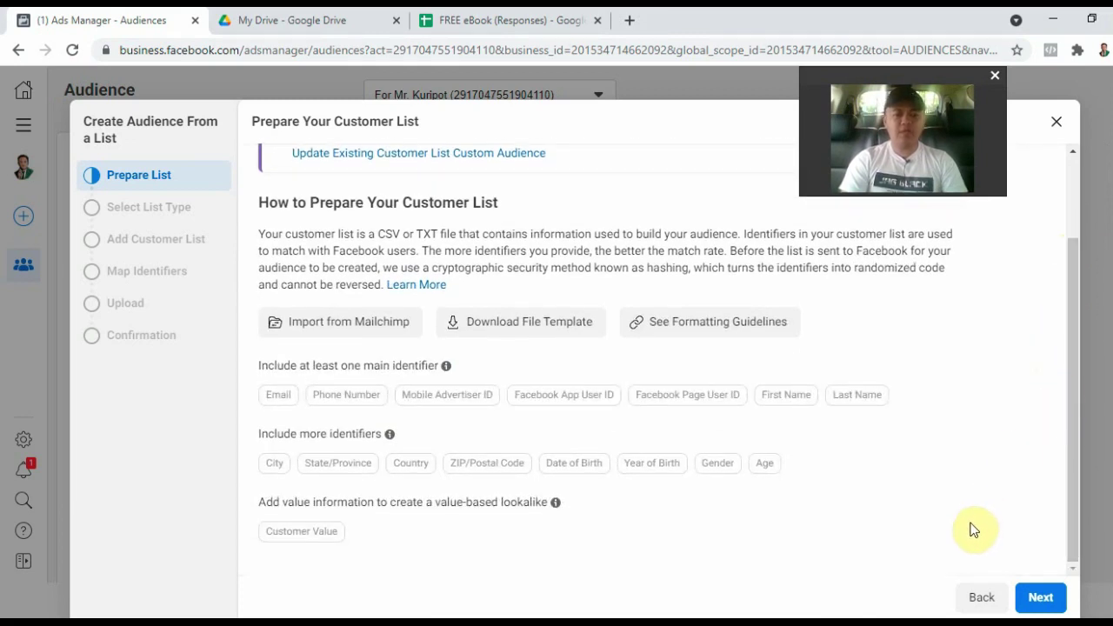
Step: Proceed to the list type, choose No for including a customer value column, and continue to adding the customer list
left_click(1044, 598)
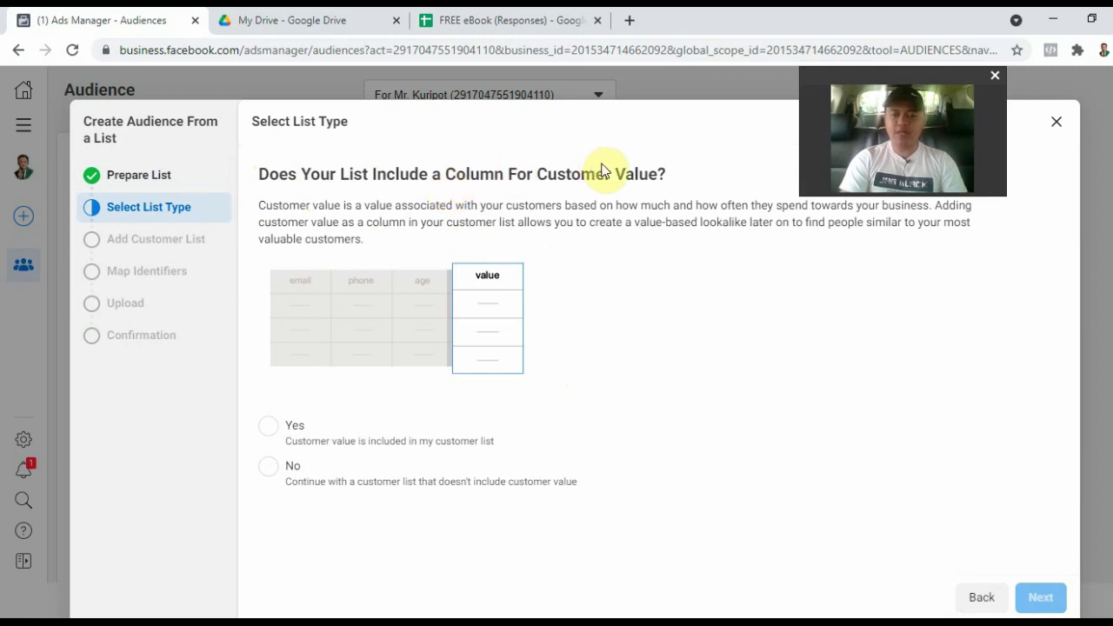
left_click(269, 473)
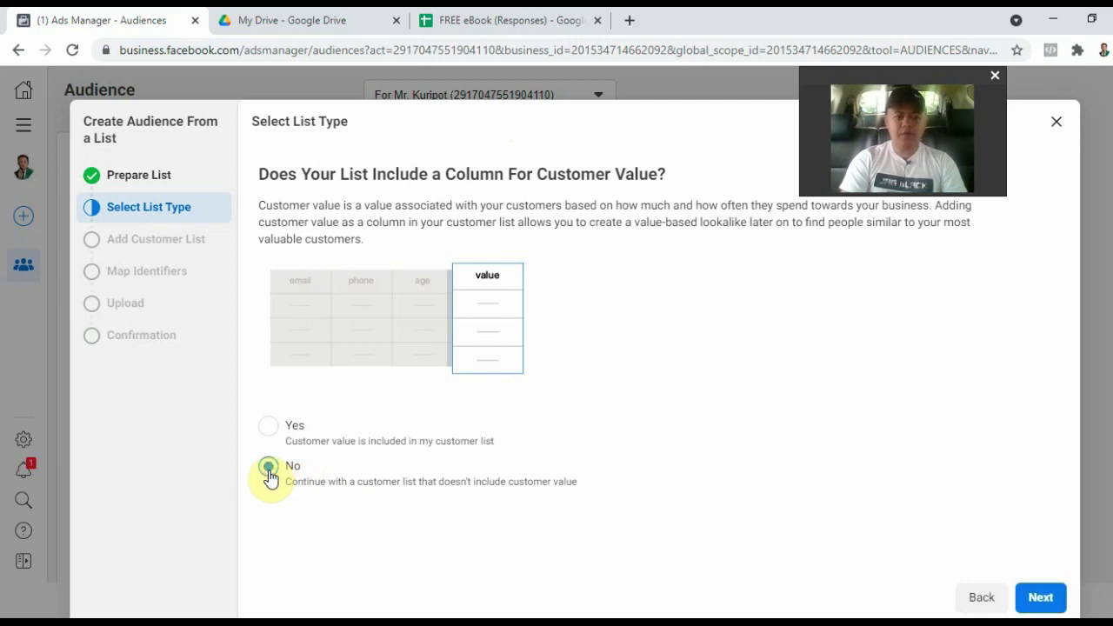
left_click(1048, 600)
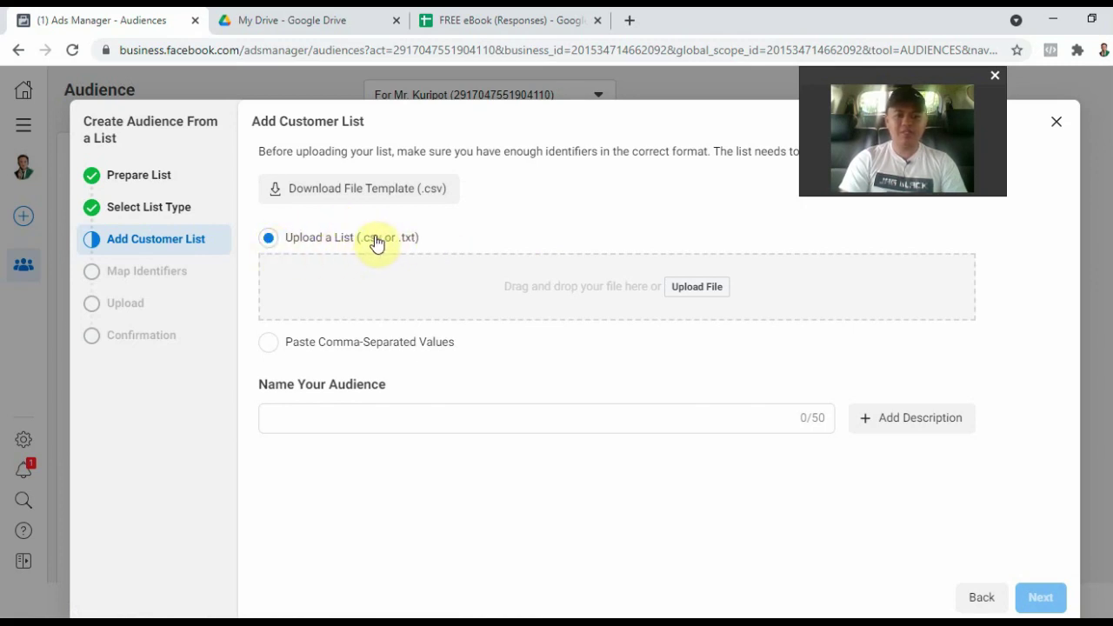
Step: Upload the Customer List CSV file from the Desktop as the customer list
left_click(695, 291)
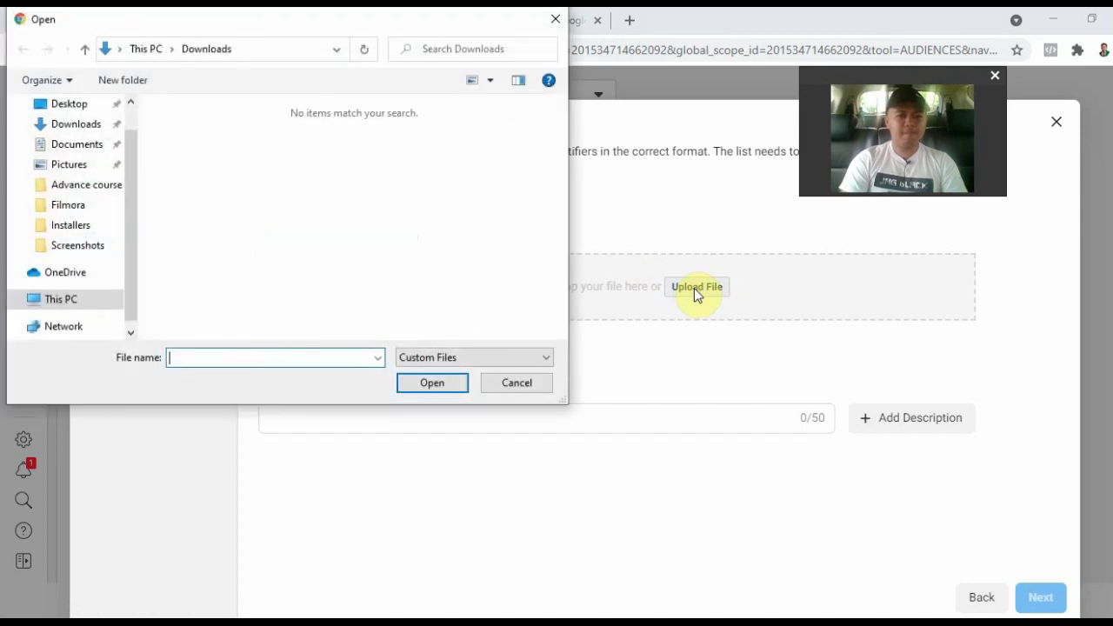
left_click(84, 110)
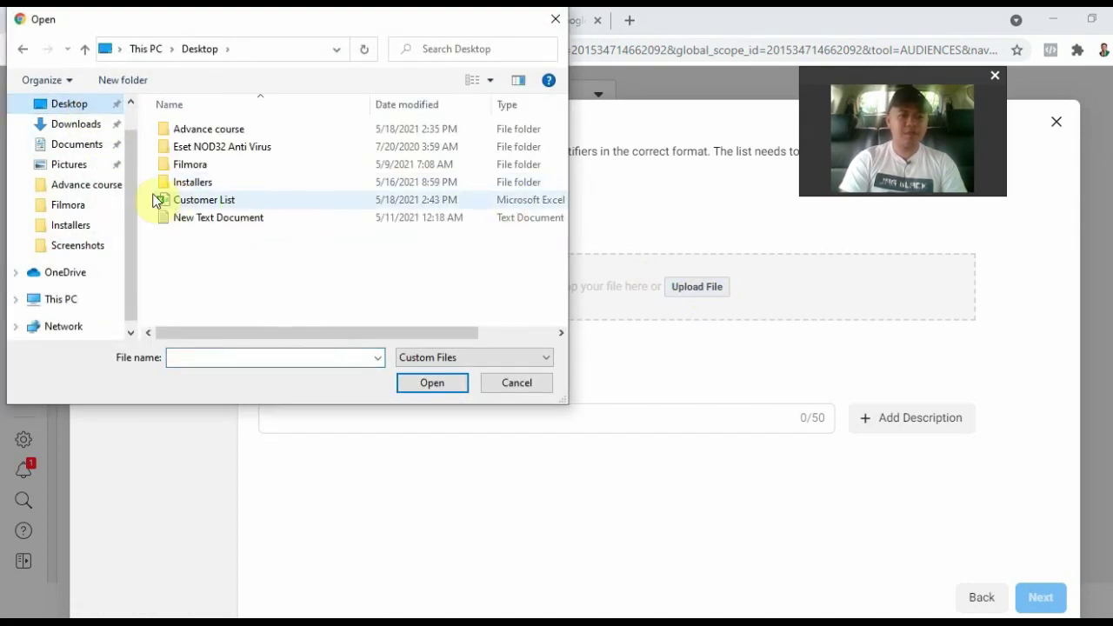
left_click(209, 206)
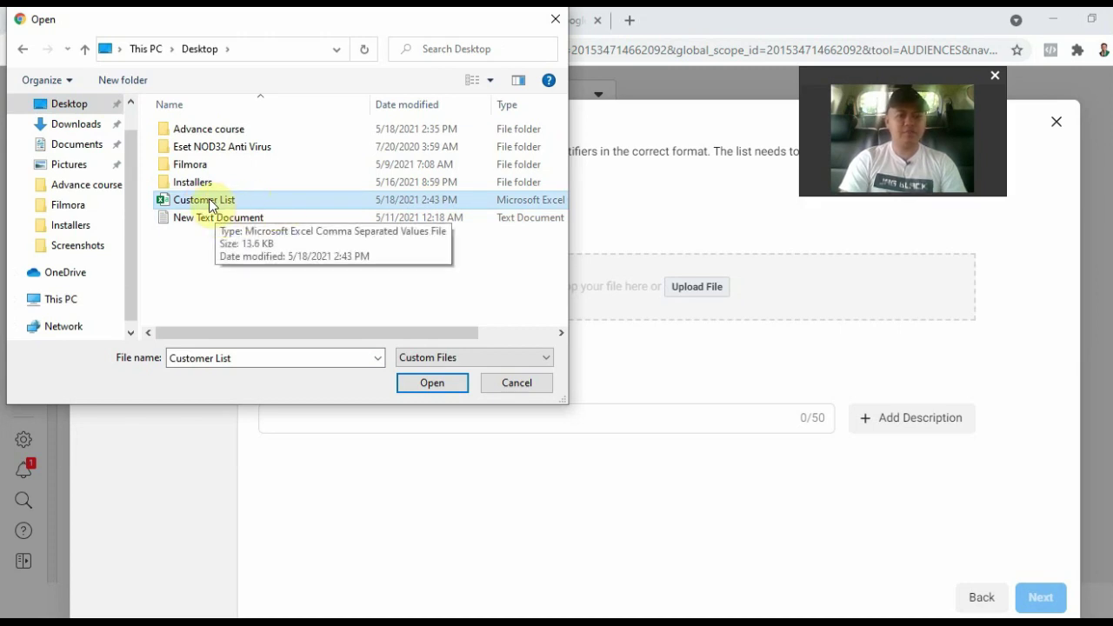
left_click(433, 384)
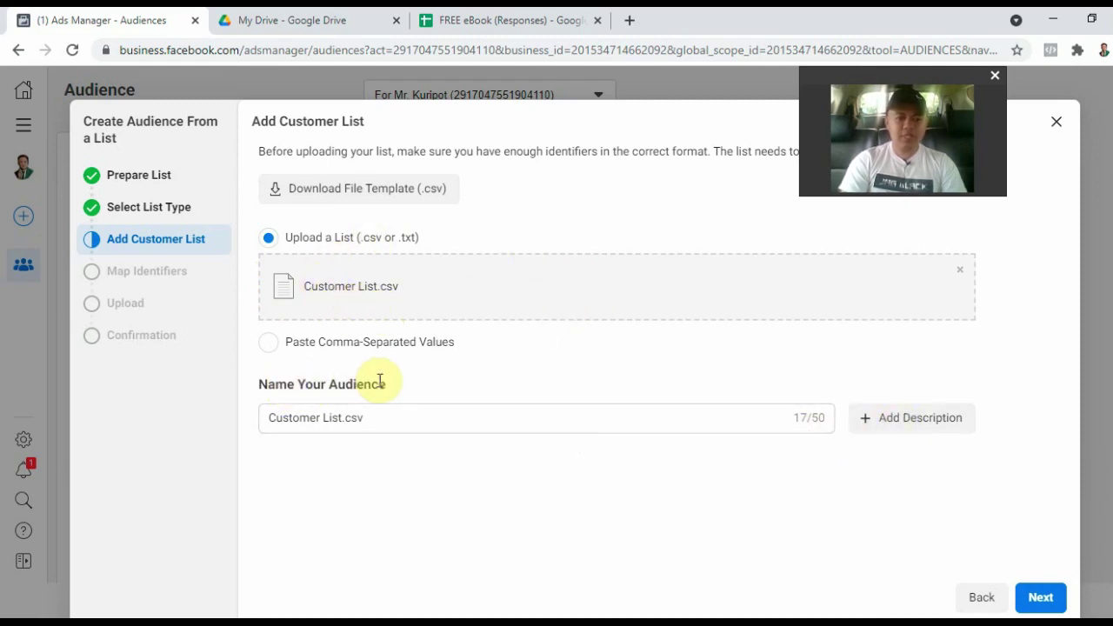
Step: Keep Customer List.csv as the audience name and continue to mapping the identifiers
left_click(327, 424)
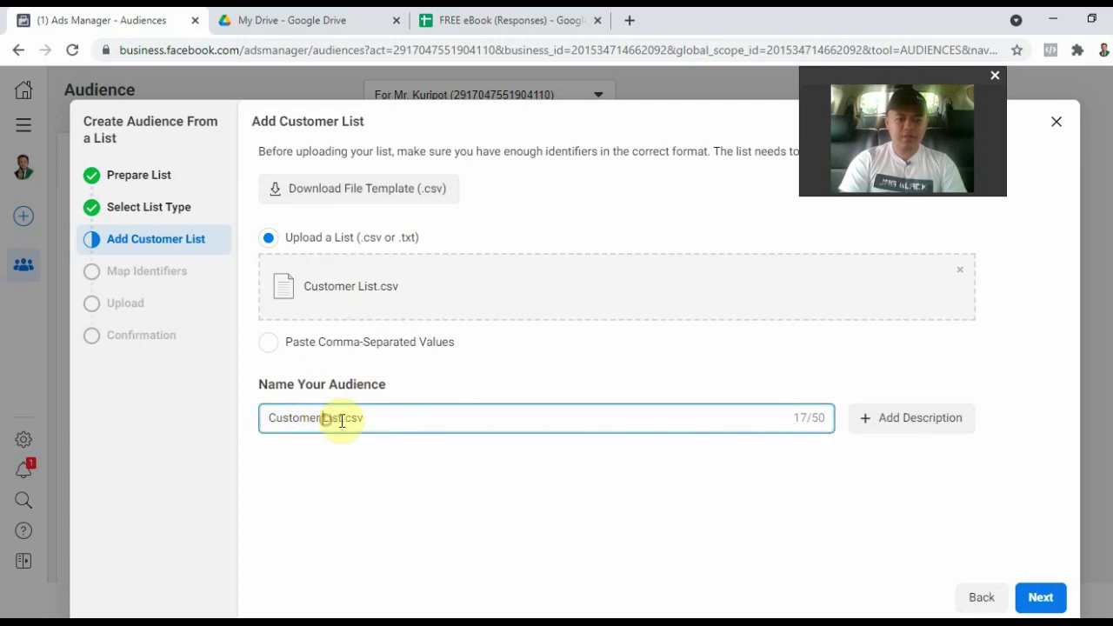
left_click(378, 419)
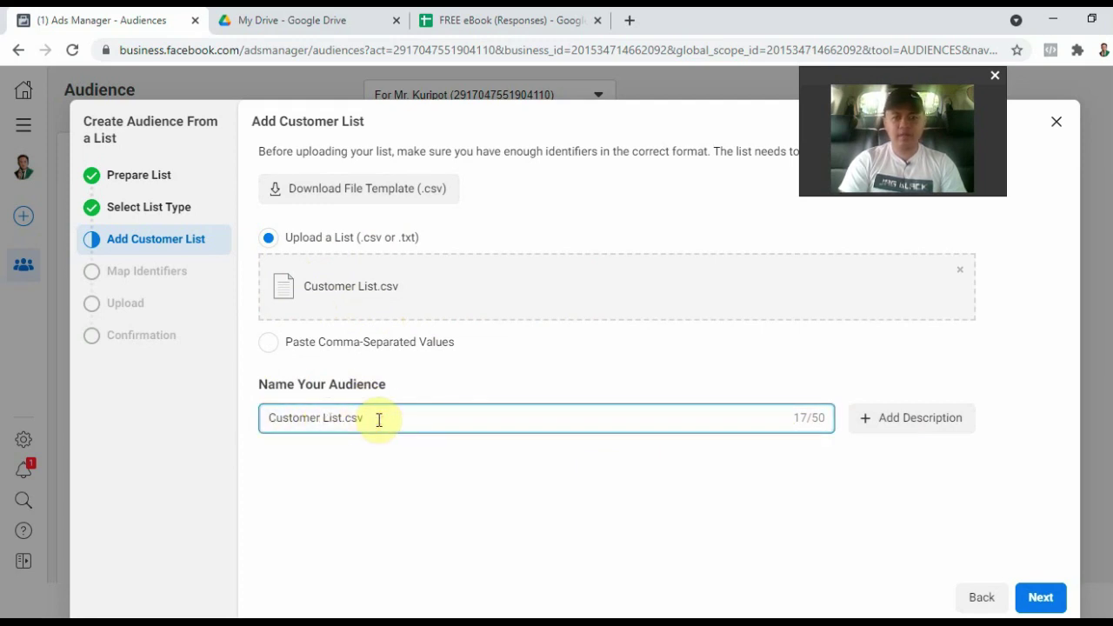
left_click(467, 504)
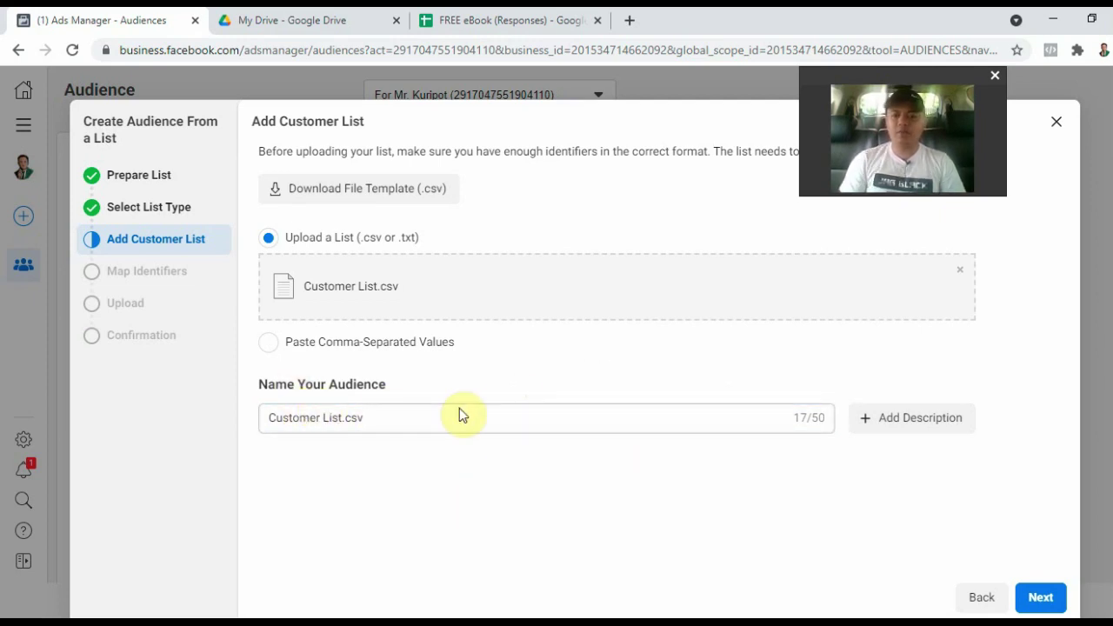
left_click(1043, 598)
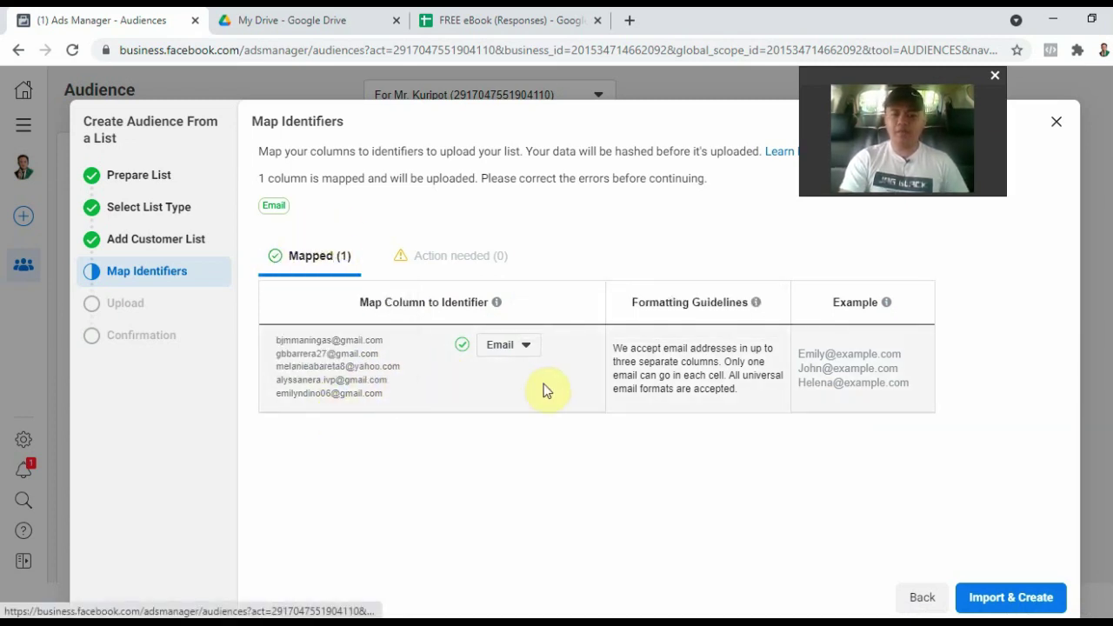
Step: Check that the address column is mapped to Email, and import the list to create the audience
left_click(985, 607)
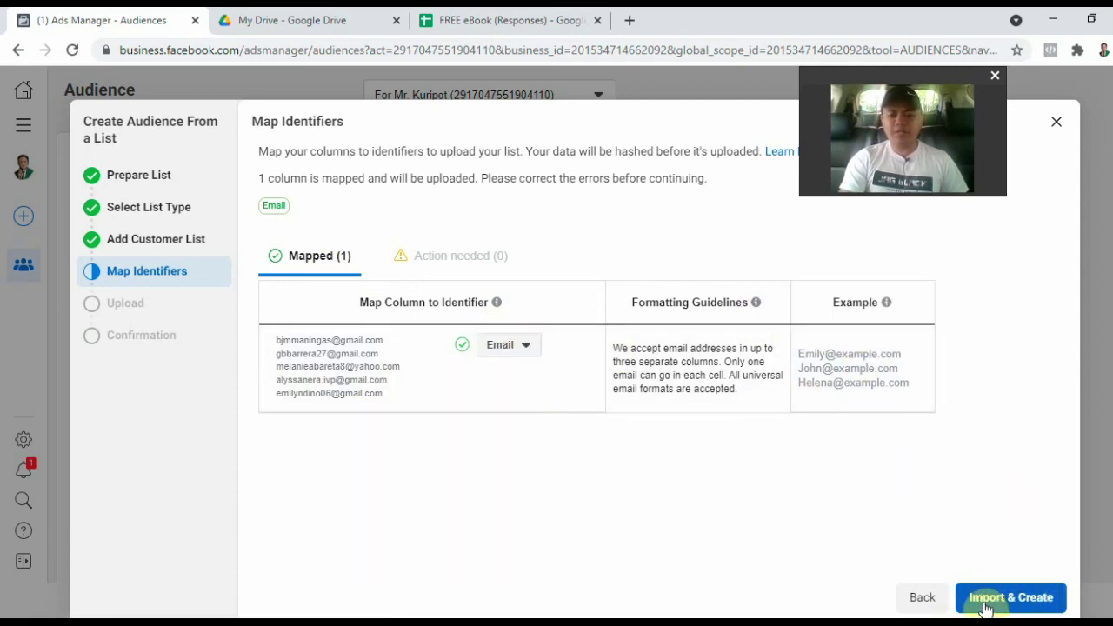
mouse_move(468, 347)
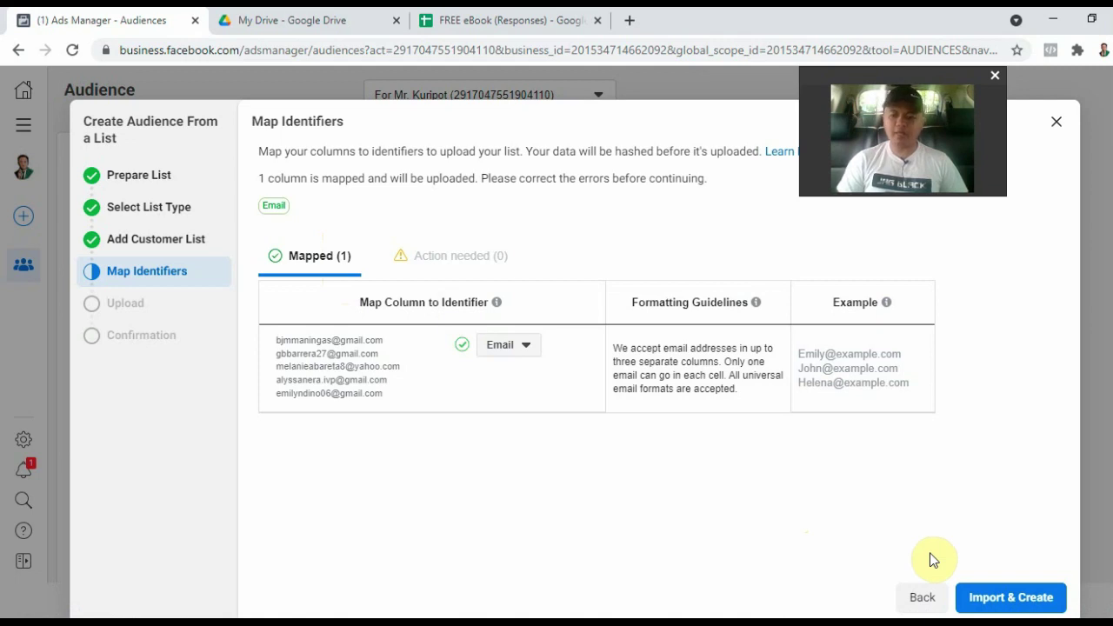
left_click(1009, 597)
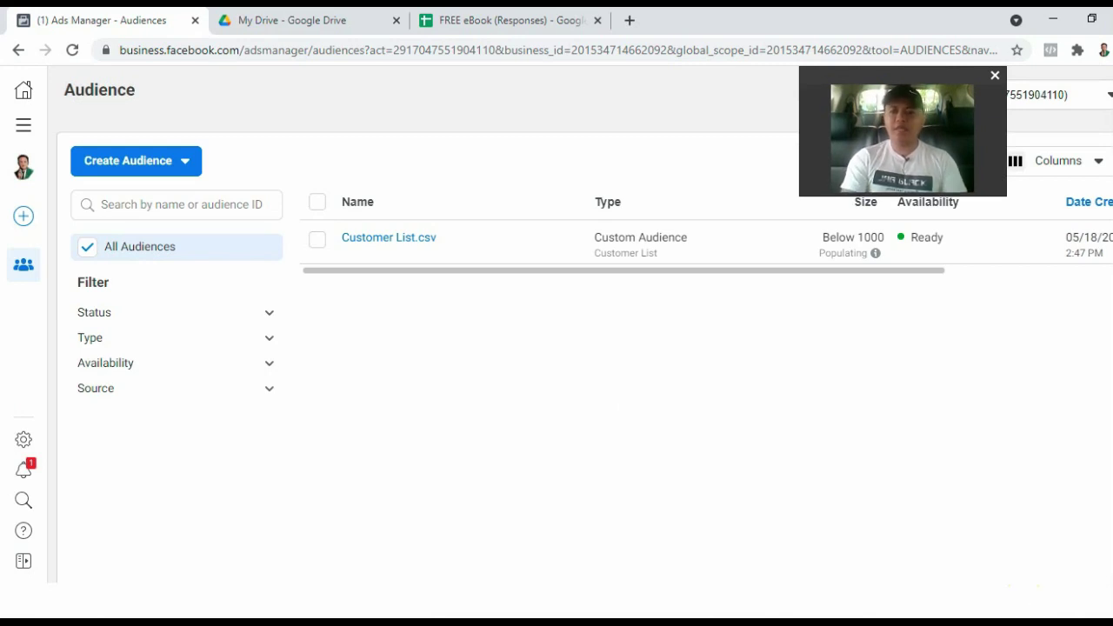
Step: Compare the new audience's size with the last filled row of the Customer List workbook in Excel, and read the audience's populating note
left_click(848, 80)
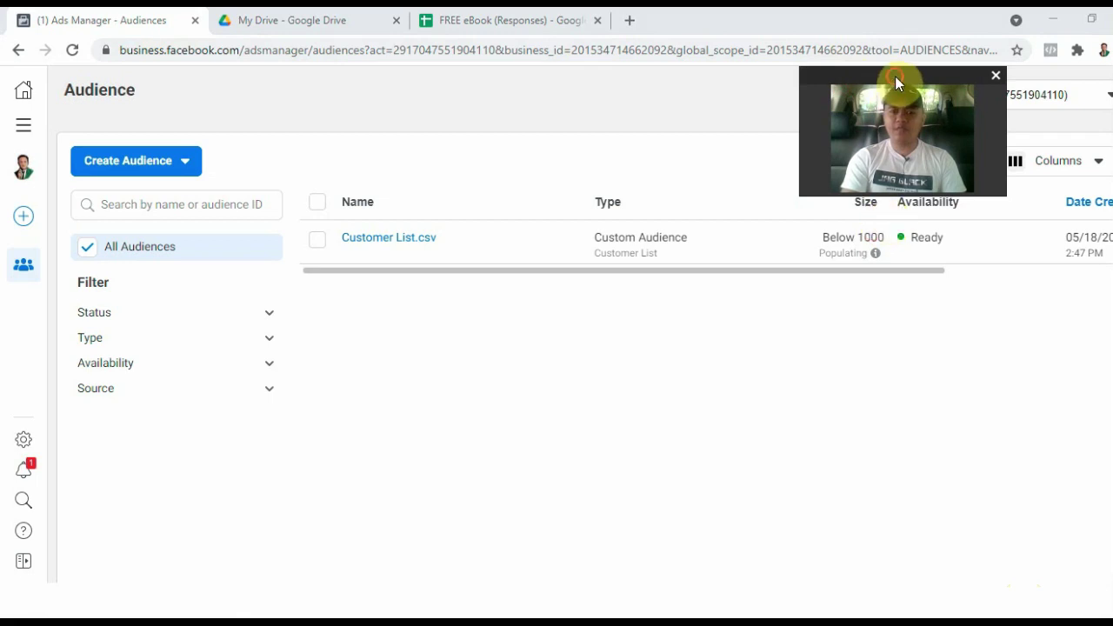
left_click_drag(843, 72, 918, 390)
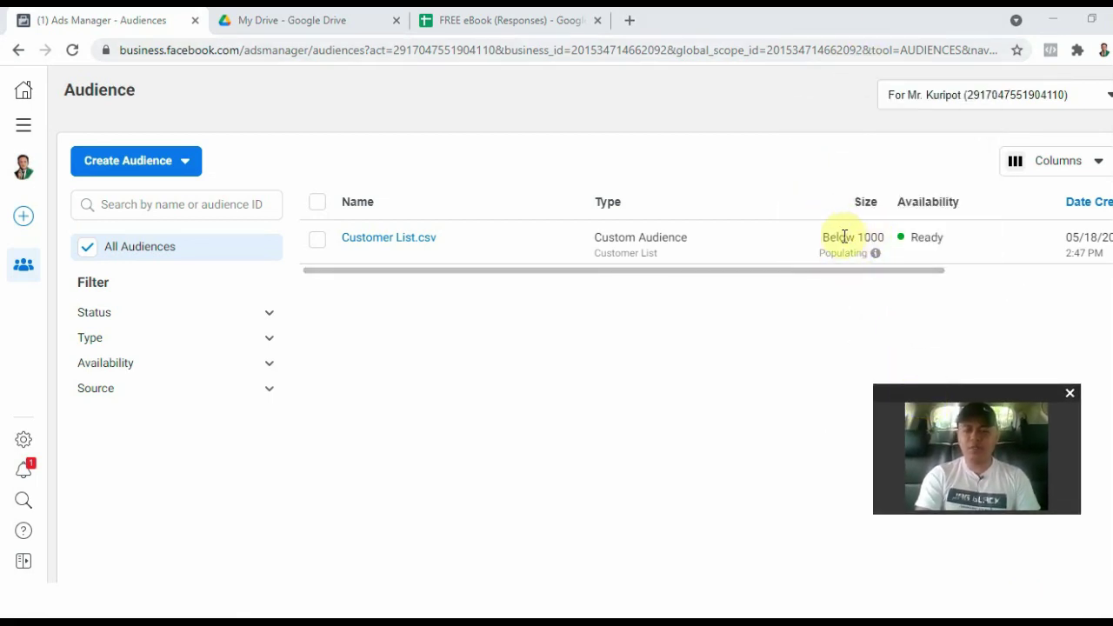
mouse_move(825, 240)
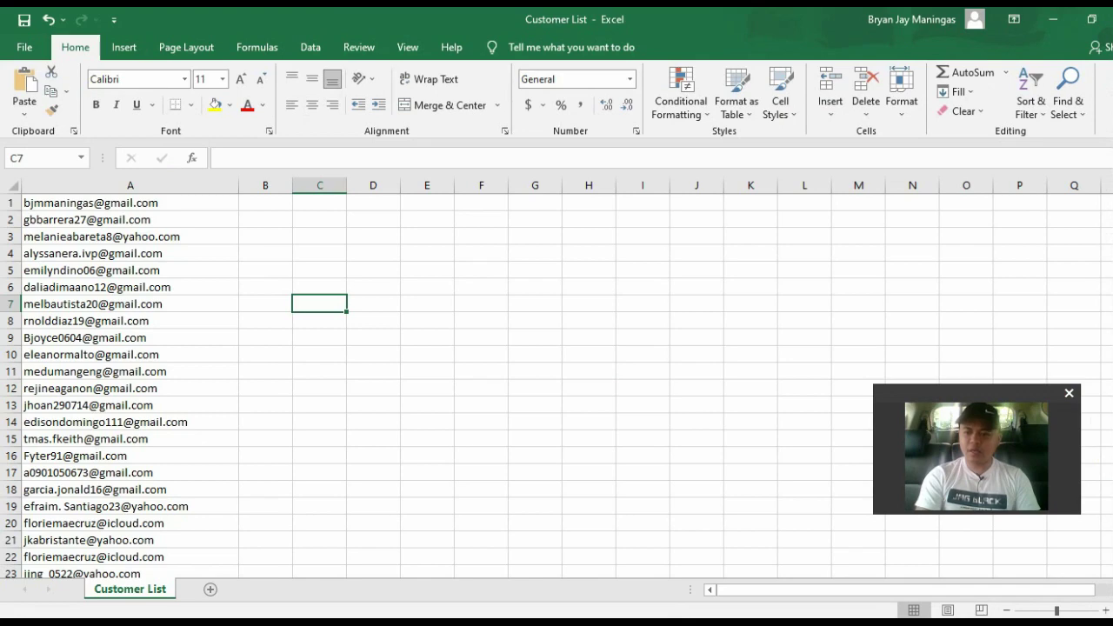
left_click_drag(1107, 198, 1107, 287)
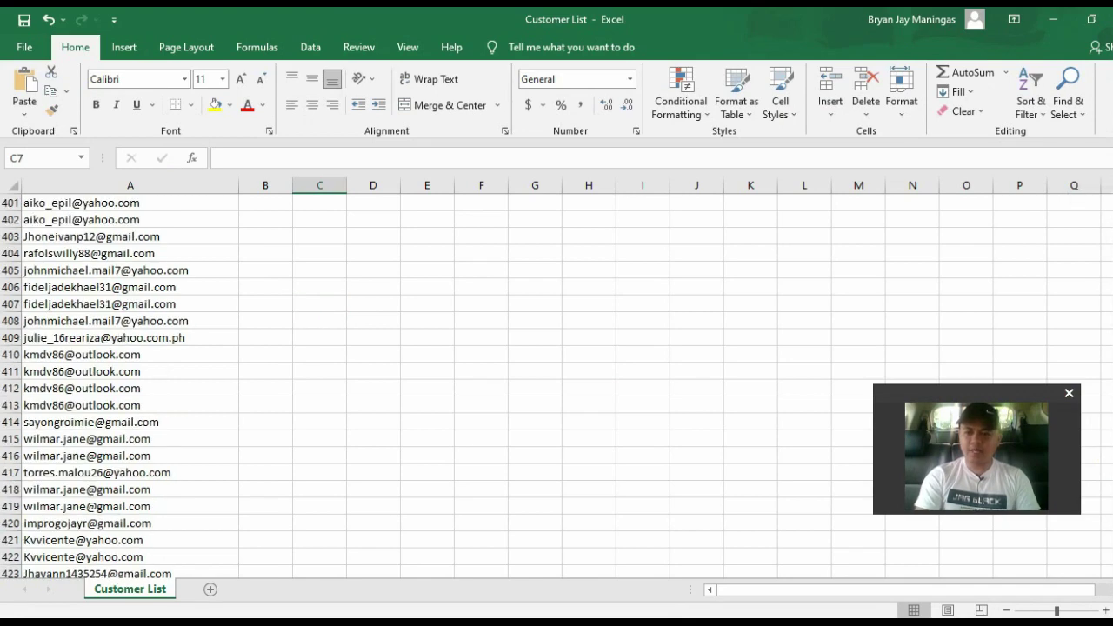
left_click_drag(1108, 452, 1108, 462)
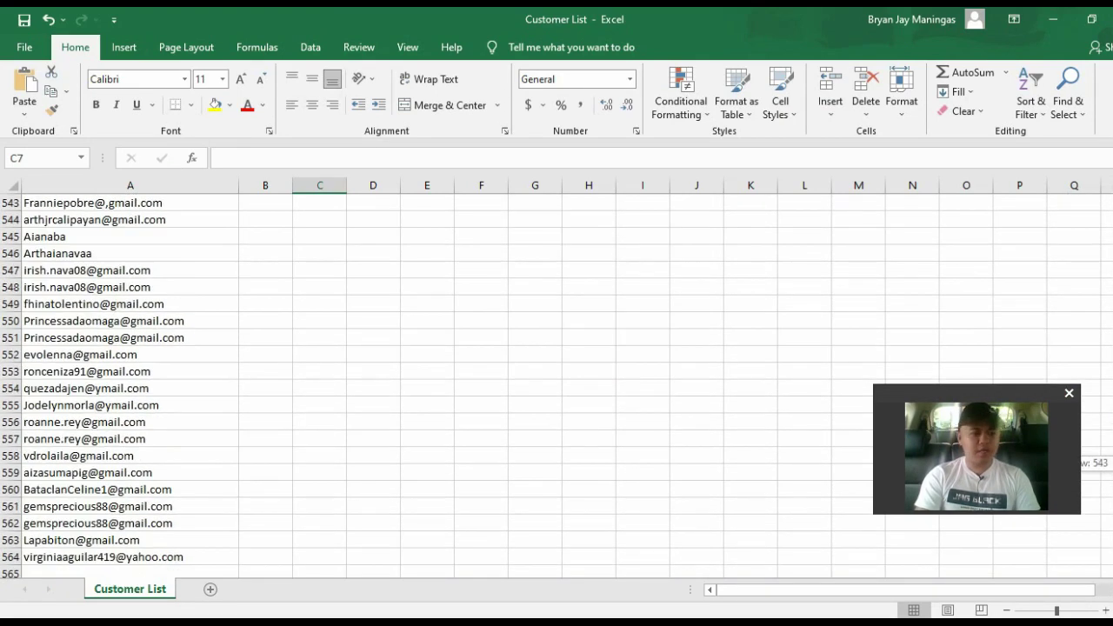
left_click(10, 557)
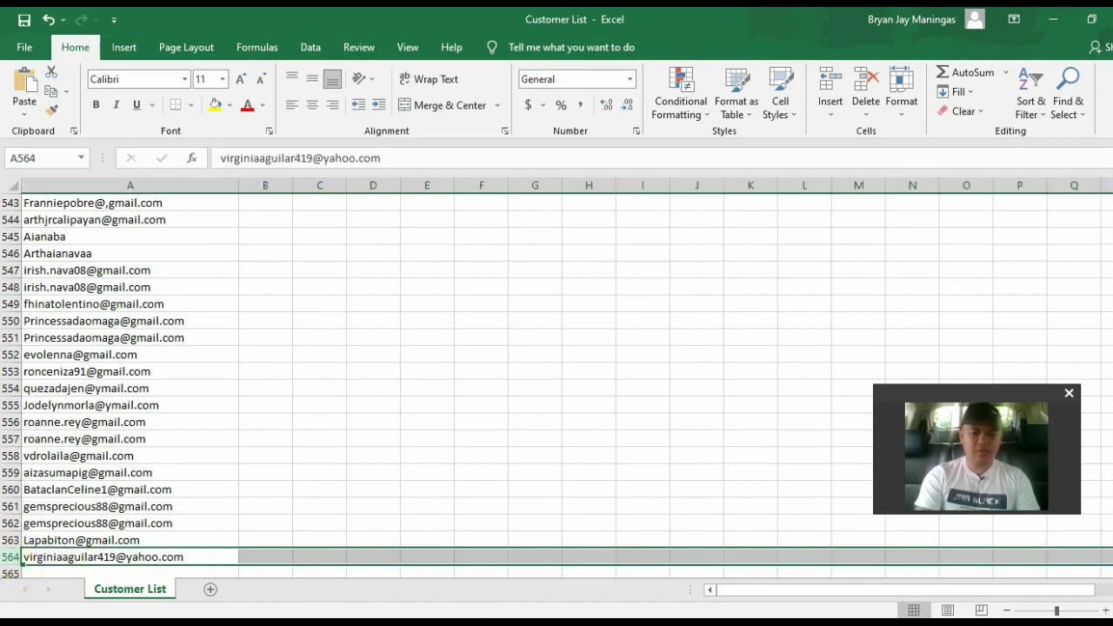
mouse_move(497, 617)
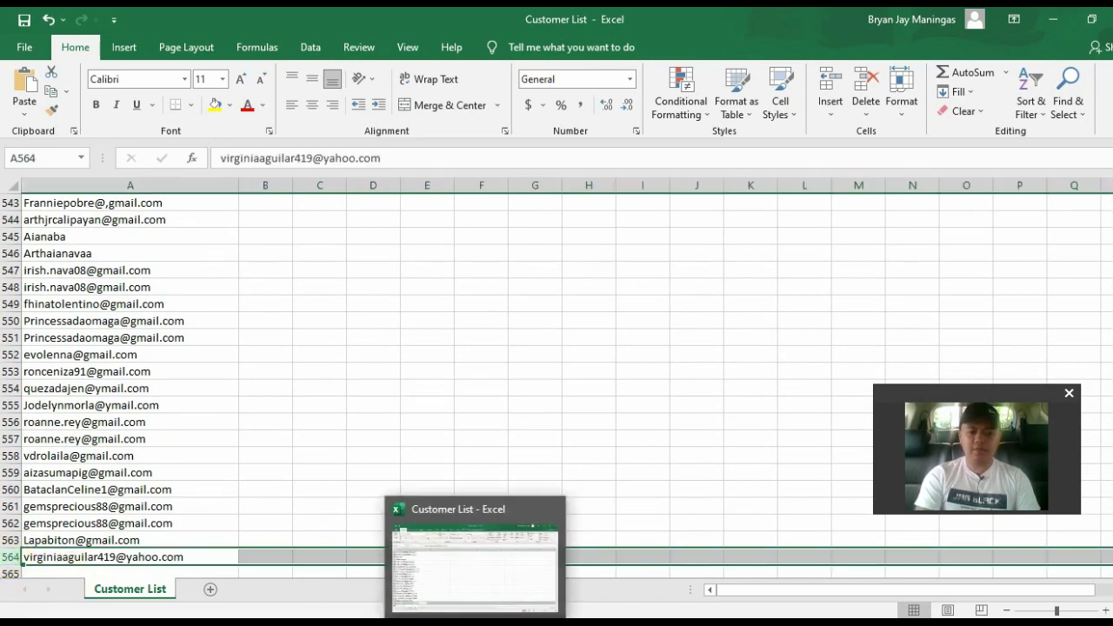
left_click(494, 613)
mouse_move(874, 250)
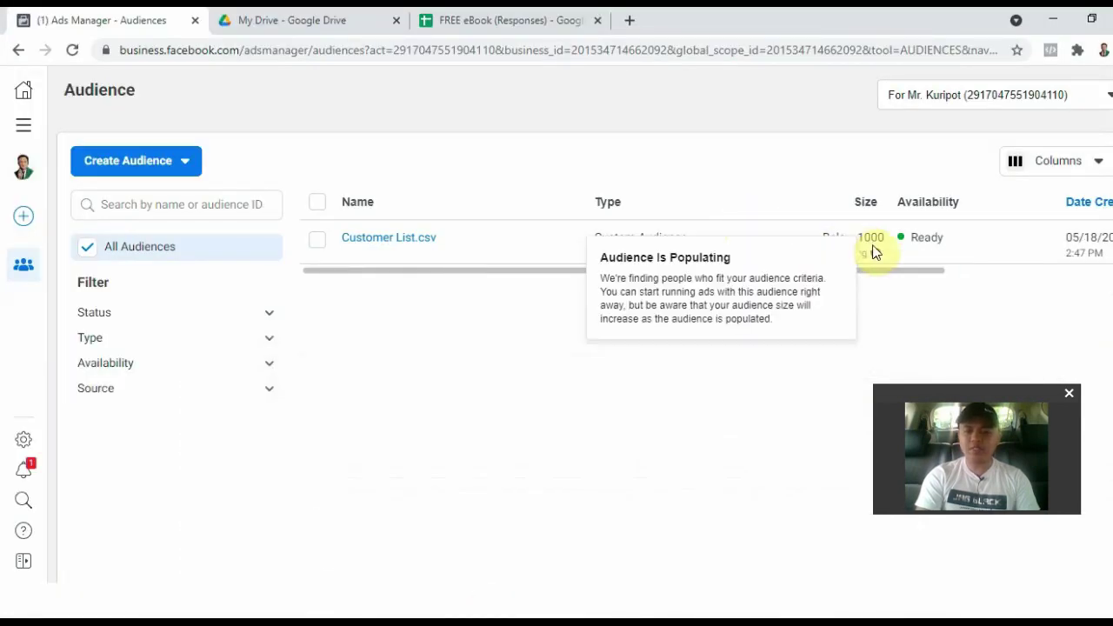